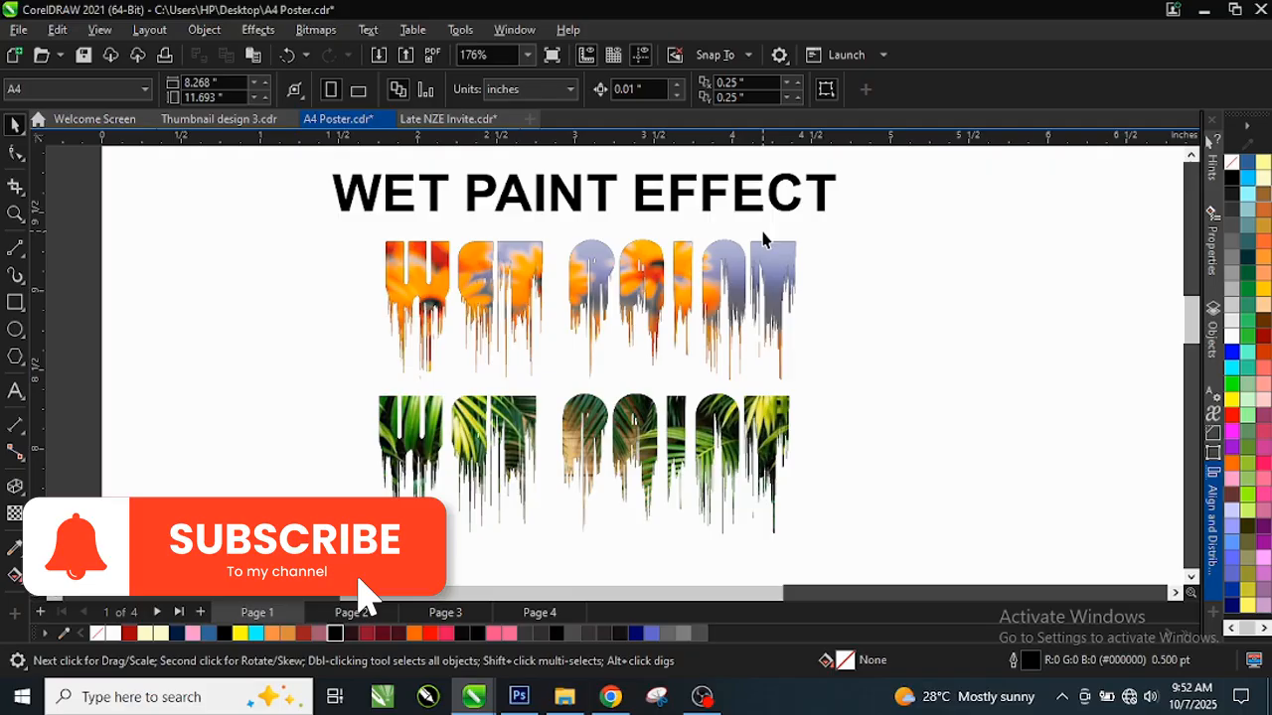
Step: Move the WET PAINT EFFECT heading and its two sample graphics together to the page's right edge, clearing the work area
scroll(492, 214, "down", 3)
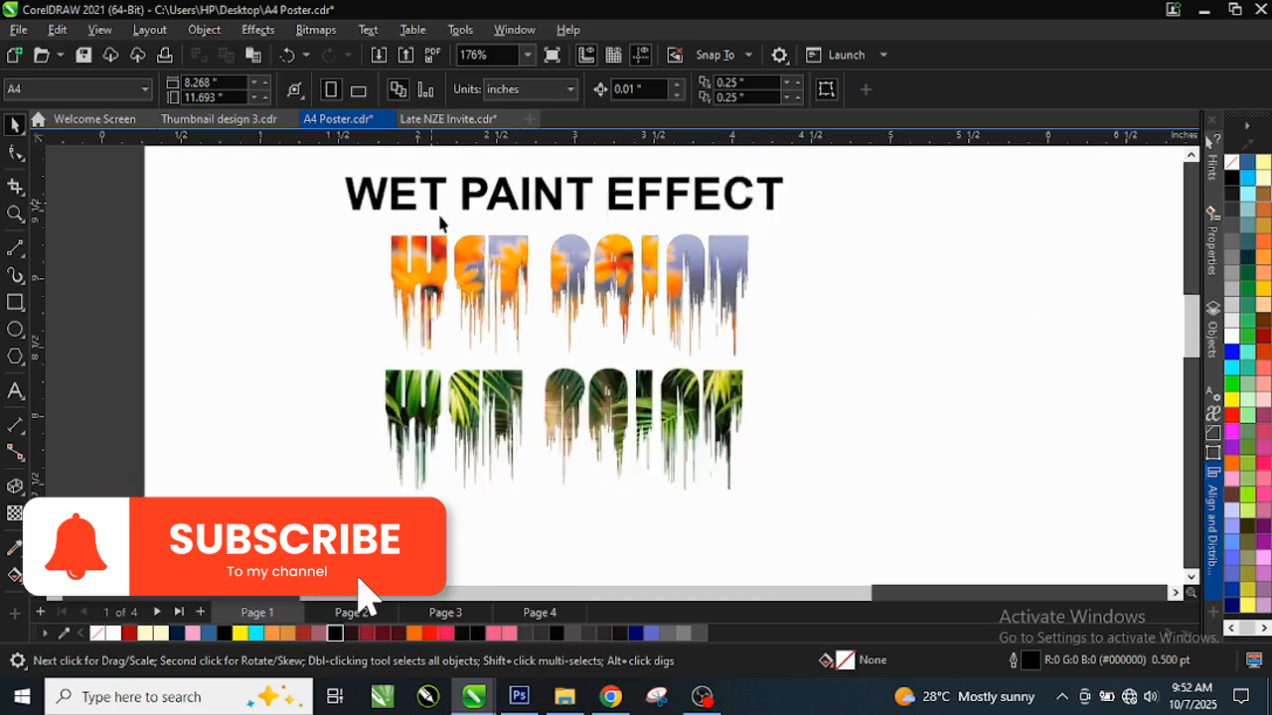
mouse_move(716, 401)
left_mouse_down()
mouse_move(545, 403)
mouse_move(361, 176)
left_mouse_up()
mouse_move(547, 263)
left_mouse_down()
mouse_move(895, 284)
mouse_move(1056, 267)
left_mouse_up()
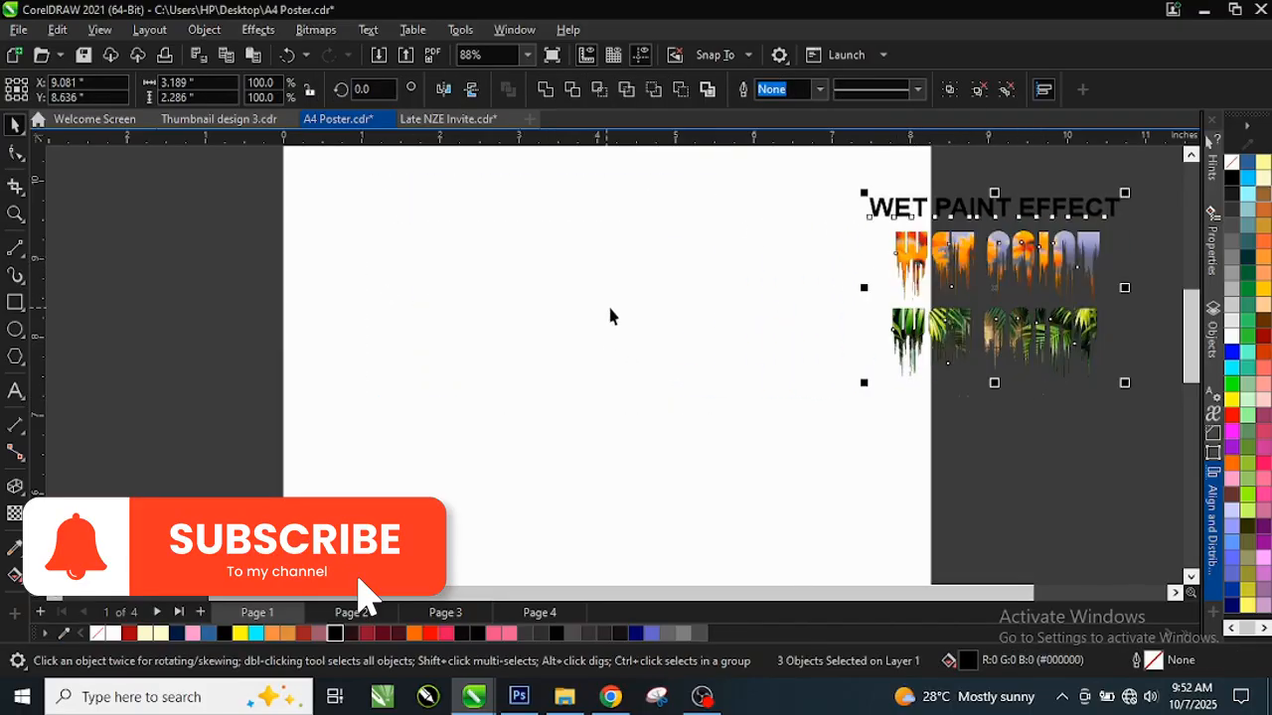
Step: Add the artistic text "WET PAINT" on the upper part of the empty page
scroll(610, 315, "up", 1)
left_click(15, 390)
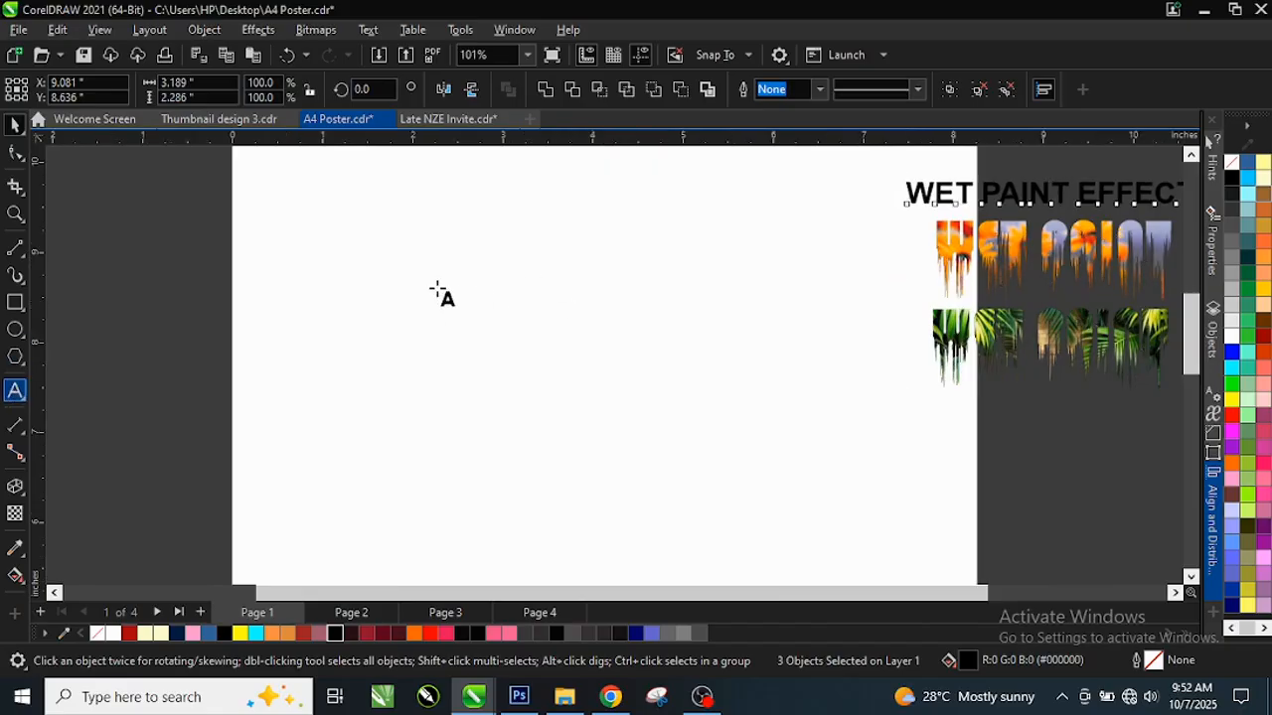
left_click(437, 286)
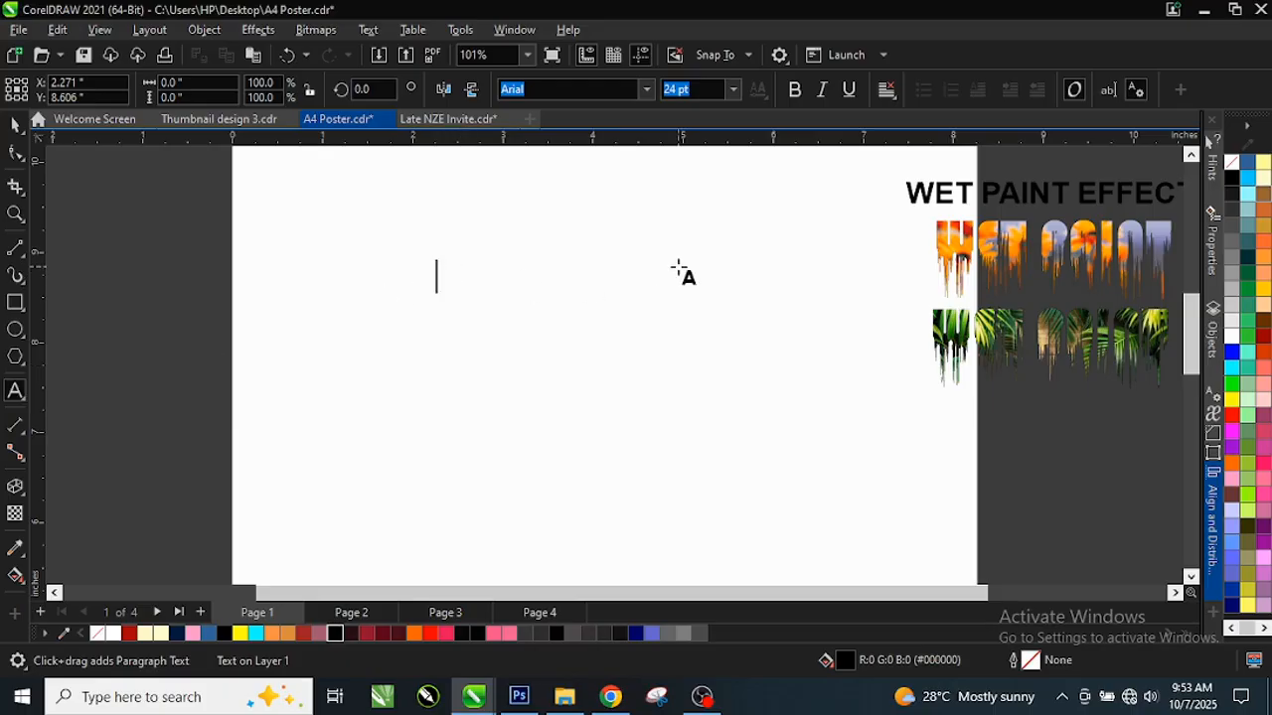
type("WET")
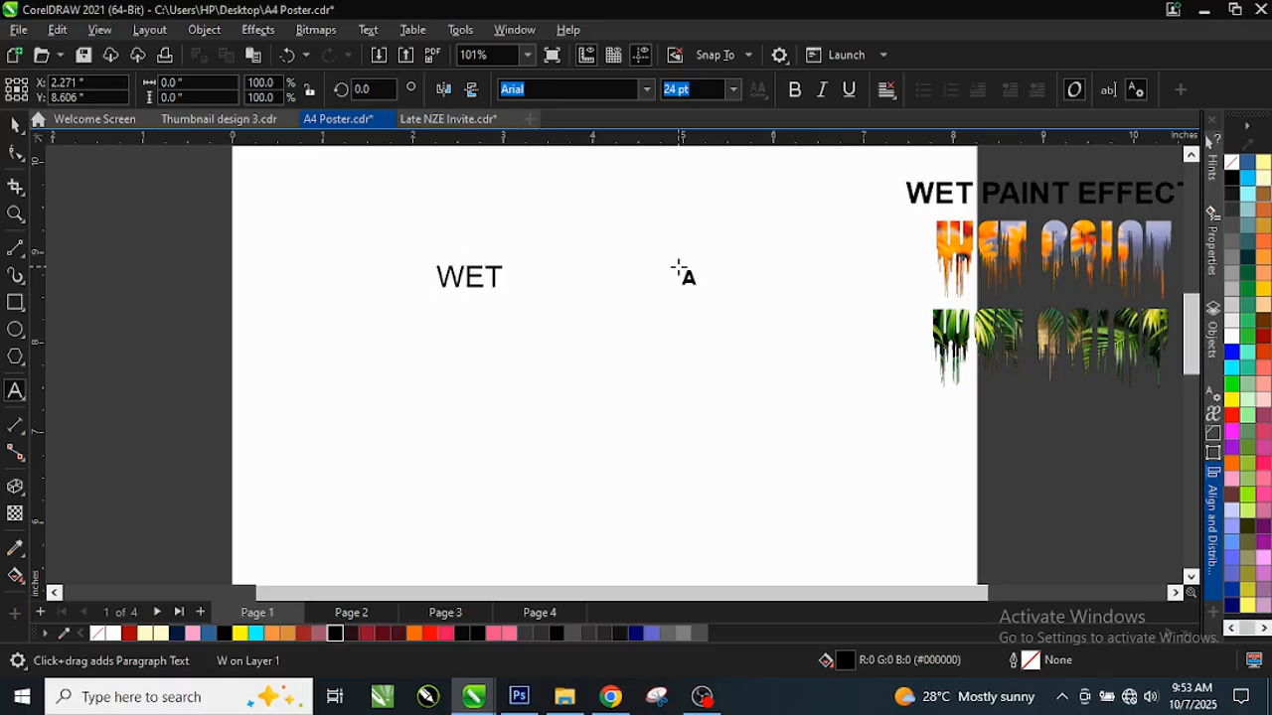
type(" PAINT")
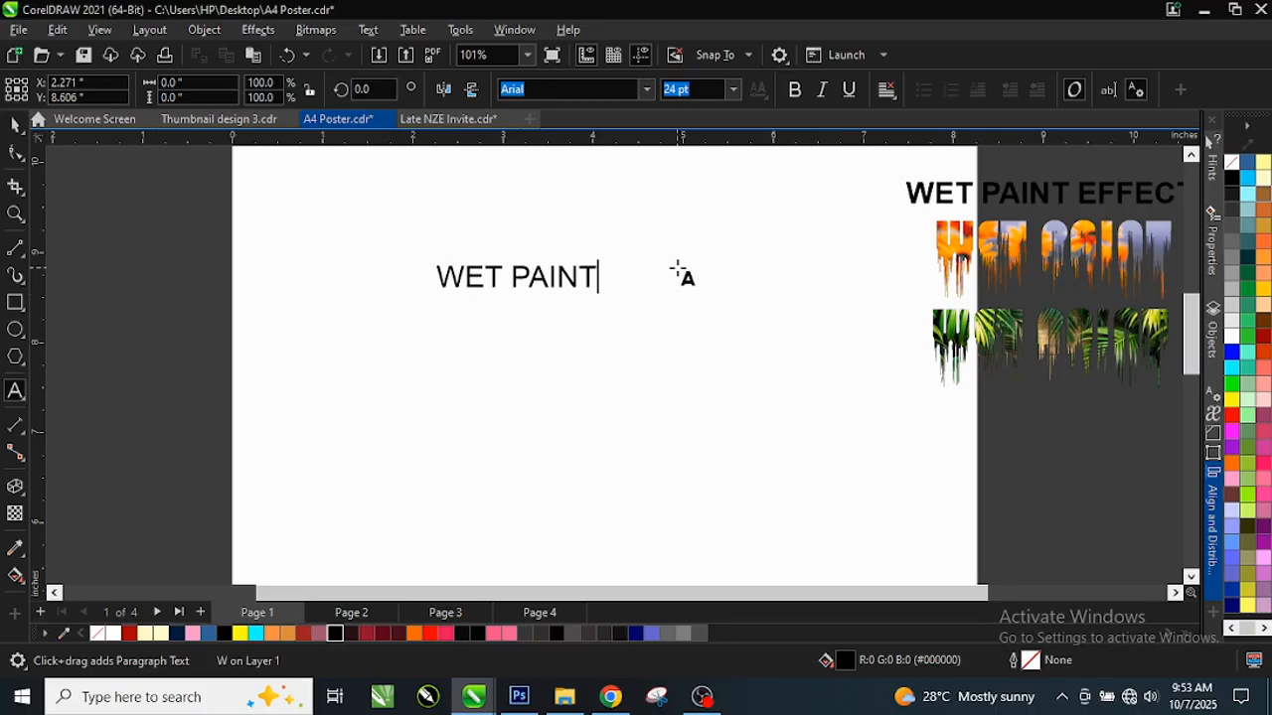
key("ctrl+space")
Step: Set the WET PAINT text's font to Bauhaus 93 and move the text slightly down
scroll(497, 293, "up", 2)
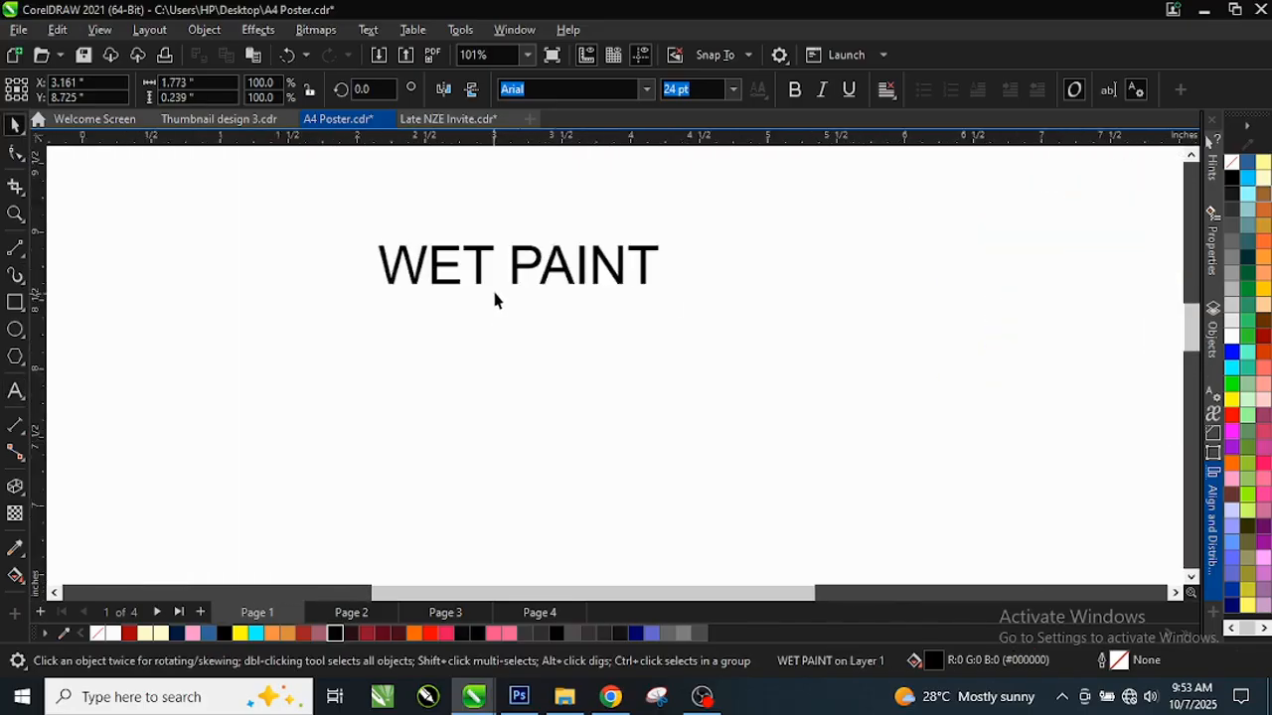
scroll(495, 298, "up", 4)
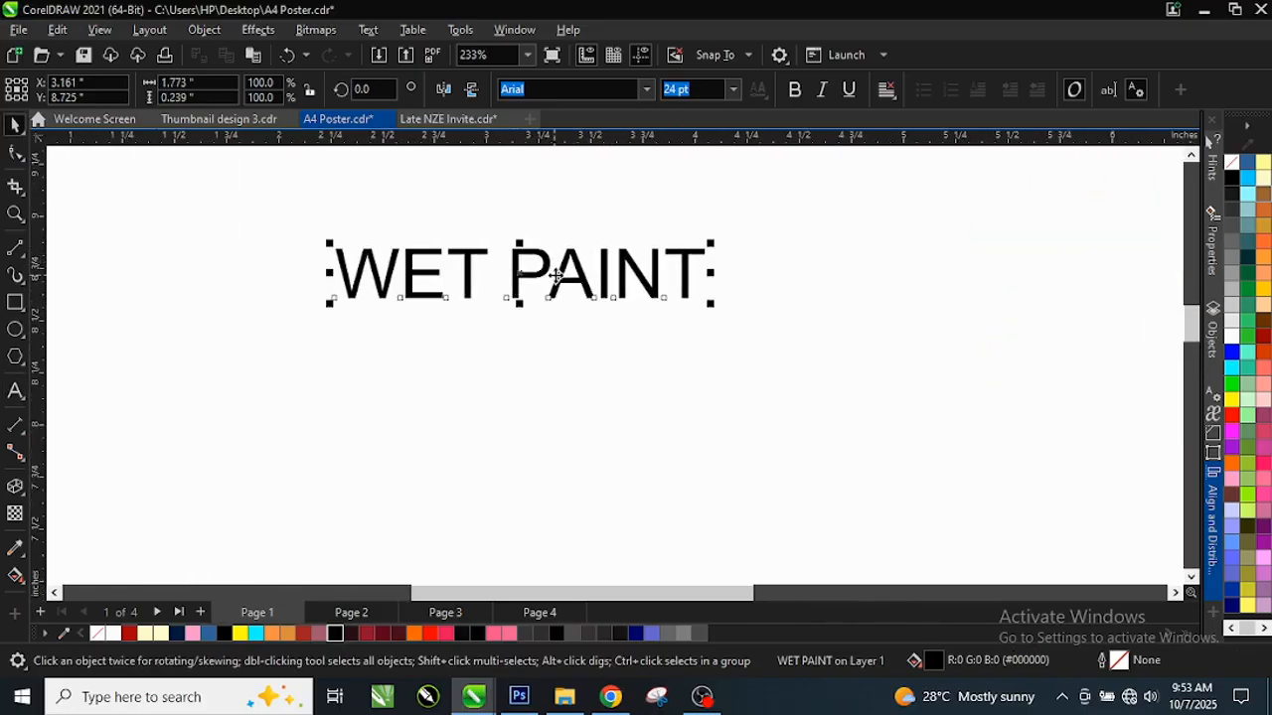
scroll(516, 273, "up", 2)
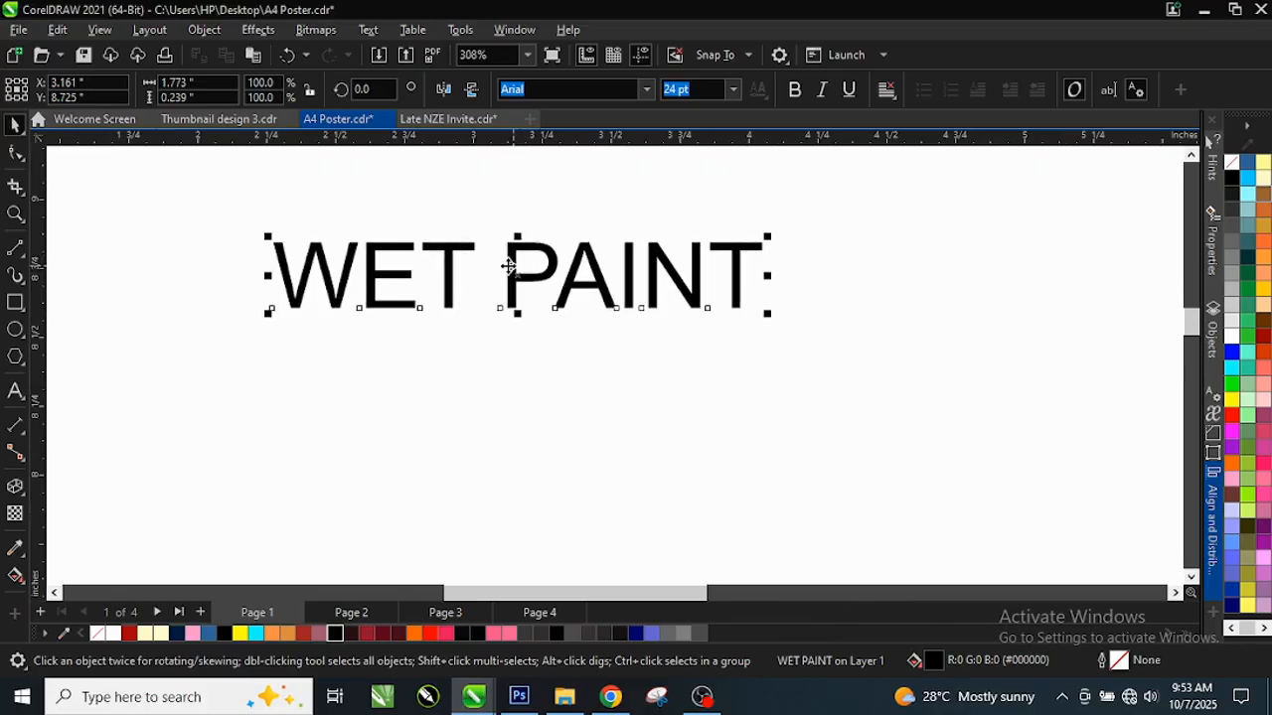
left_click(647, 90)
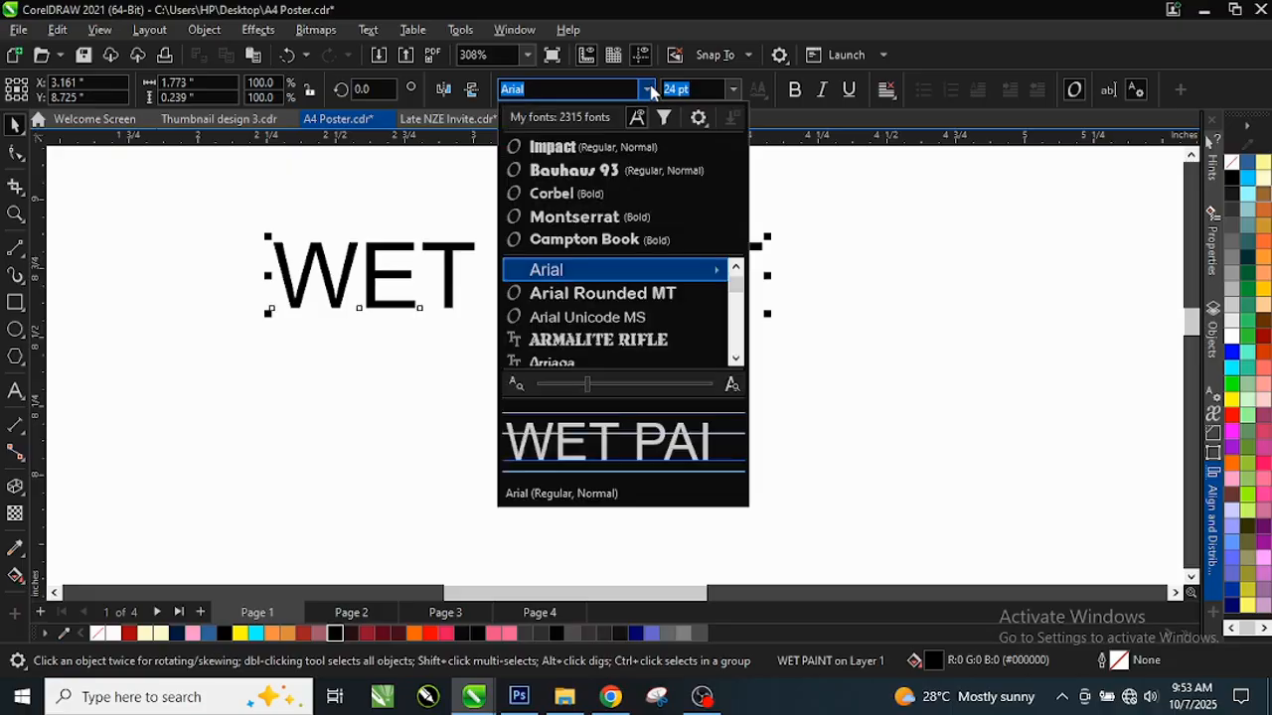
left_click(573, 171)
scroll(512, 284, "up", 2)
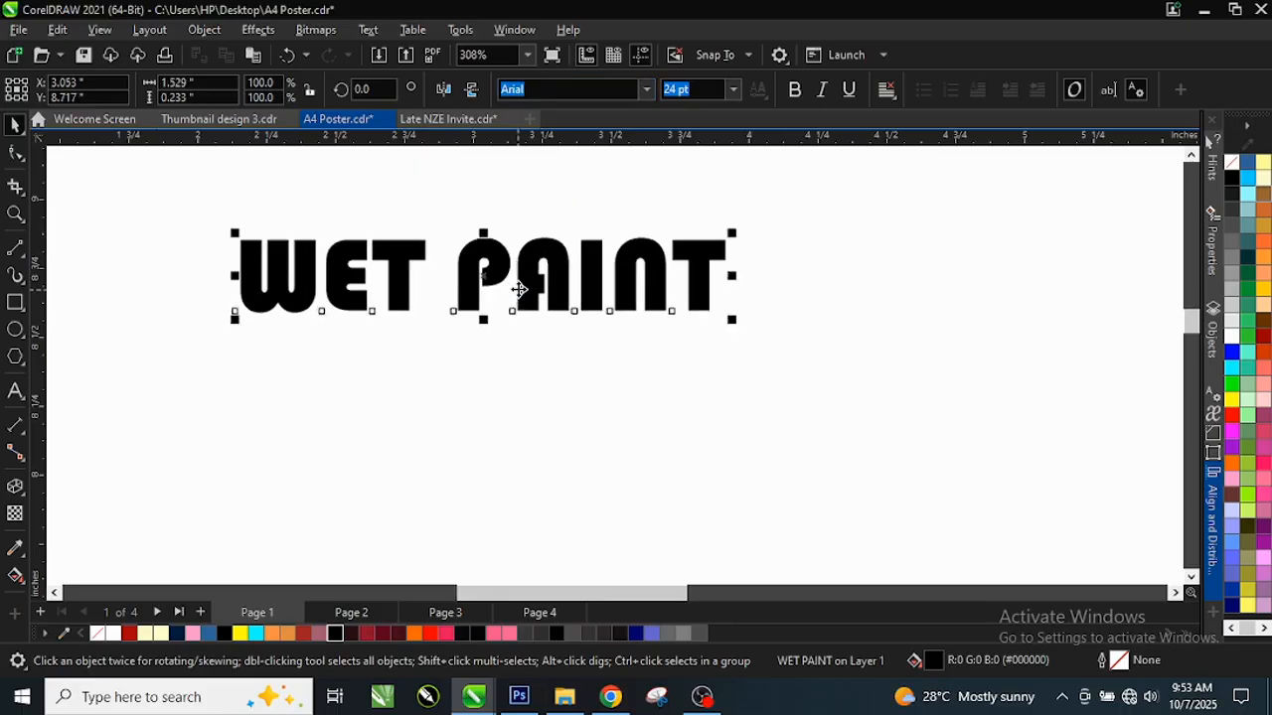
mouse_move(482, 283)
left_mouse_down()
mouse_move(471, 279)
mouse_move(479, 328)
left_mouse_up()
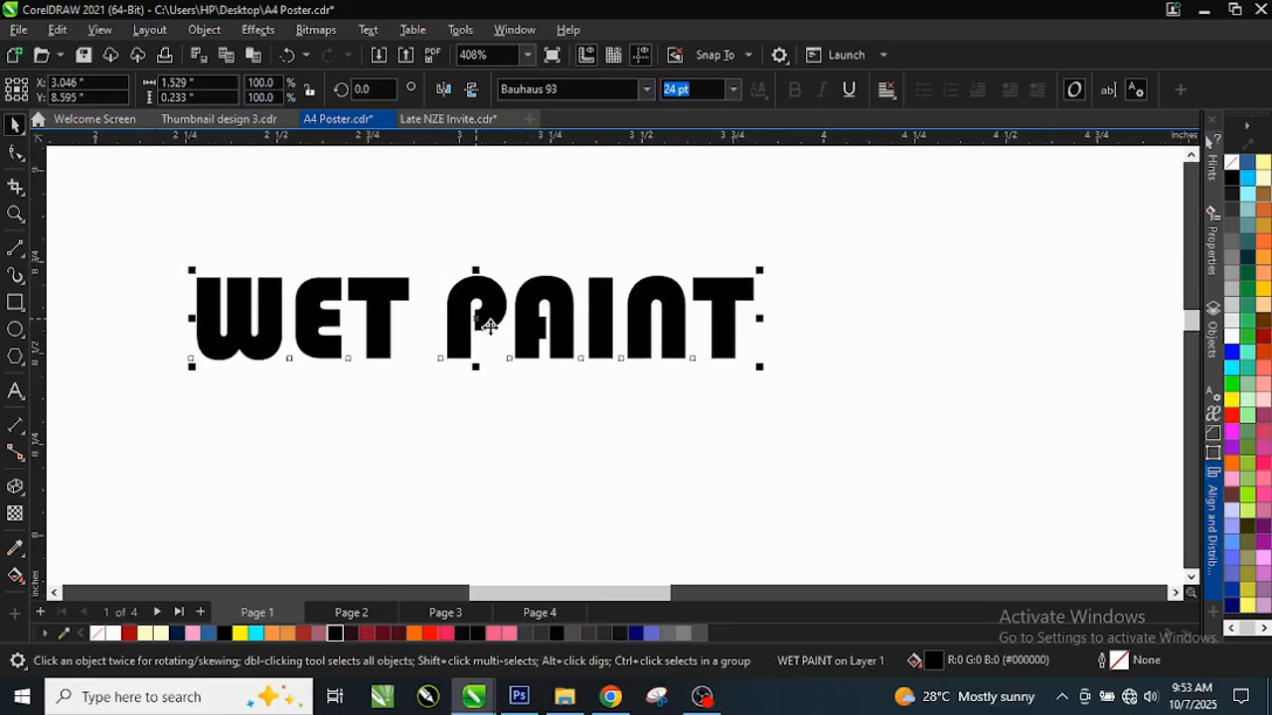
scroll(460, 333, "up", 3)
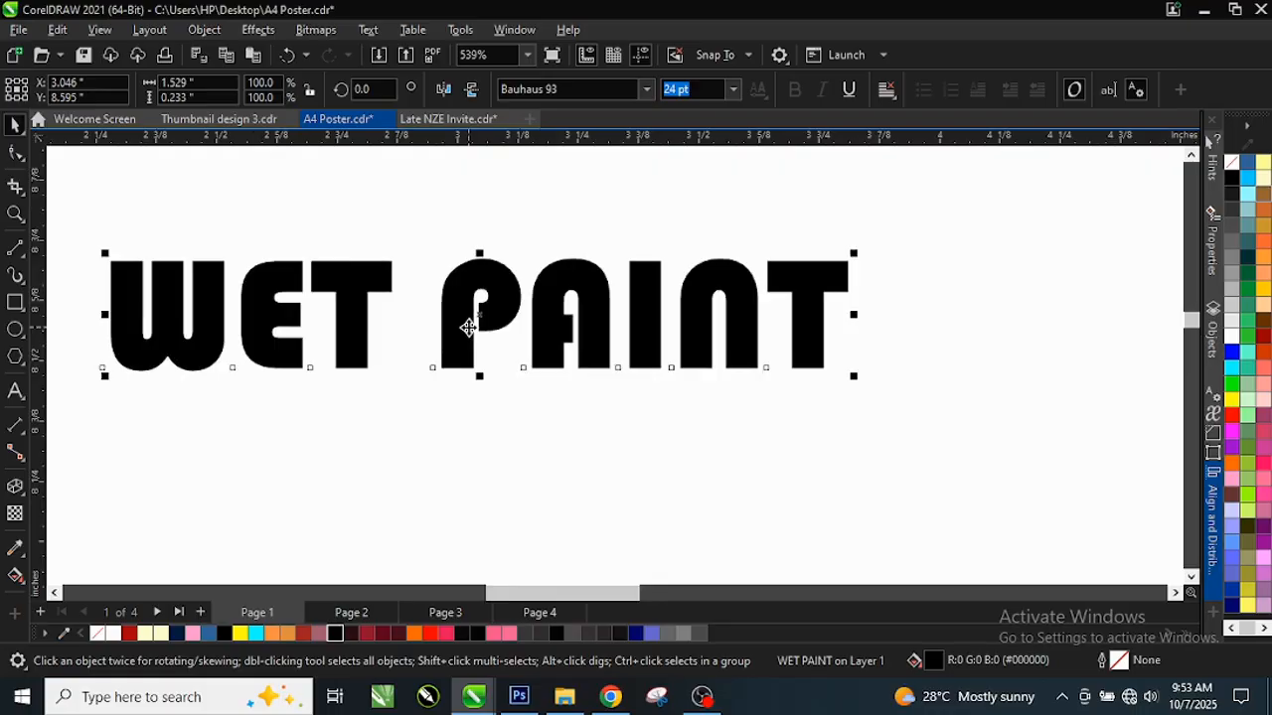
scroll(484, 317, "down", 3)
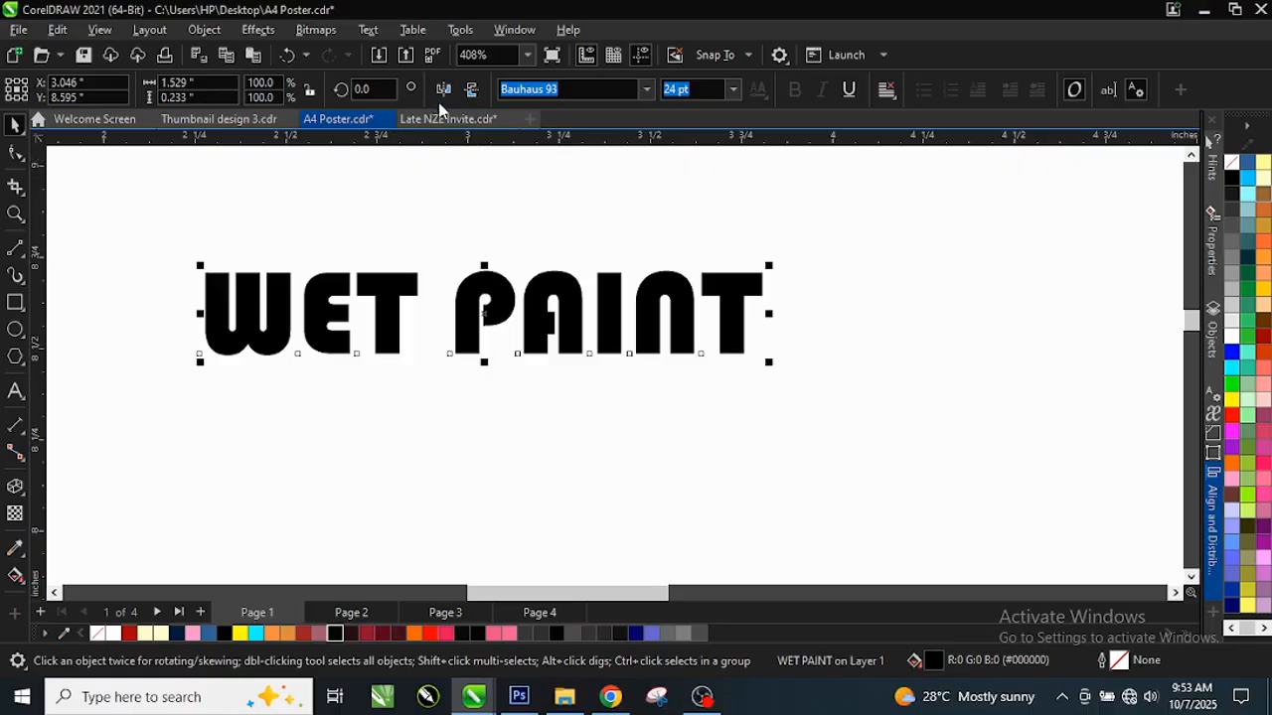
Step: Import Welcome Scan.jpg and place it about 0.37 by 0.28 inches to the right of the WET PAINT text
left_click(378, 57)
left_click(378, 57)
left_click(379, 56)
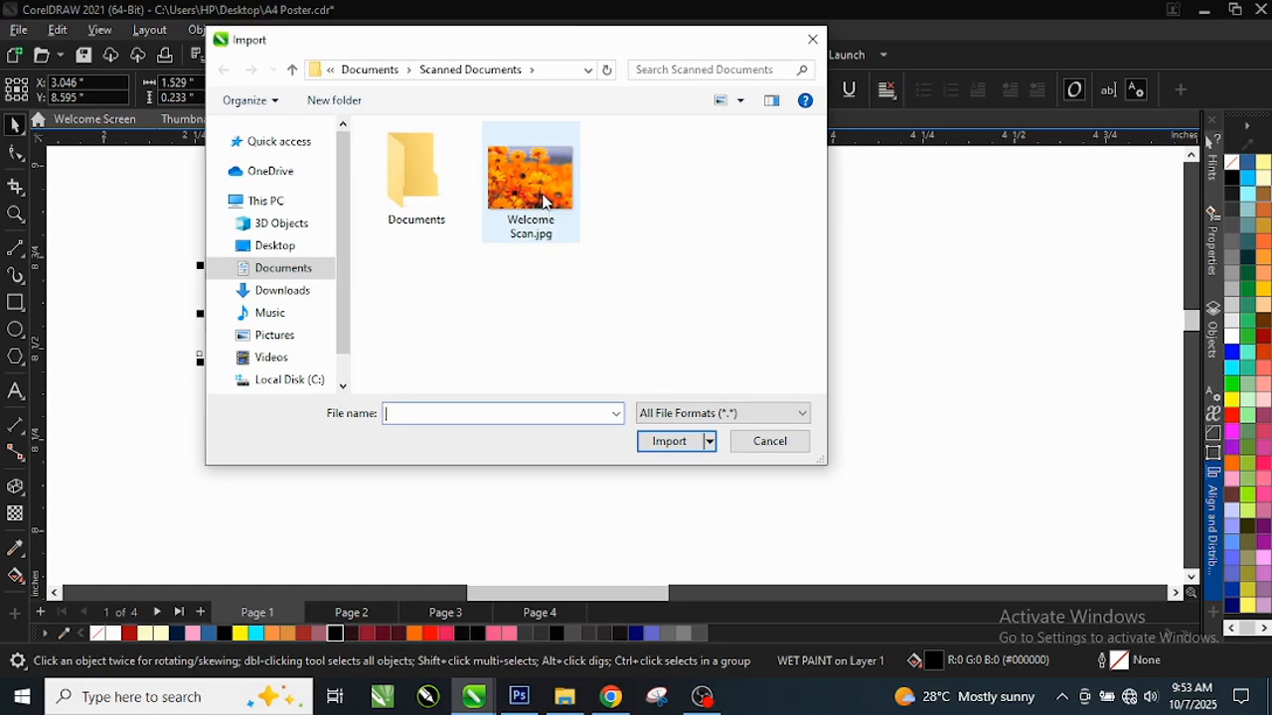
left_click(544, 201)
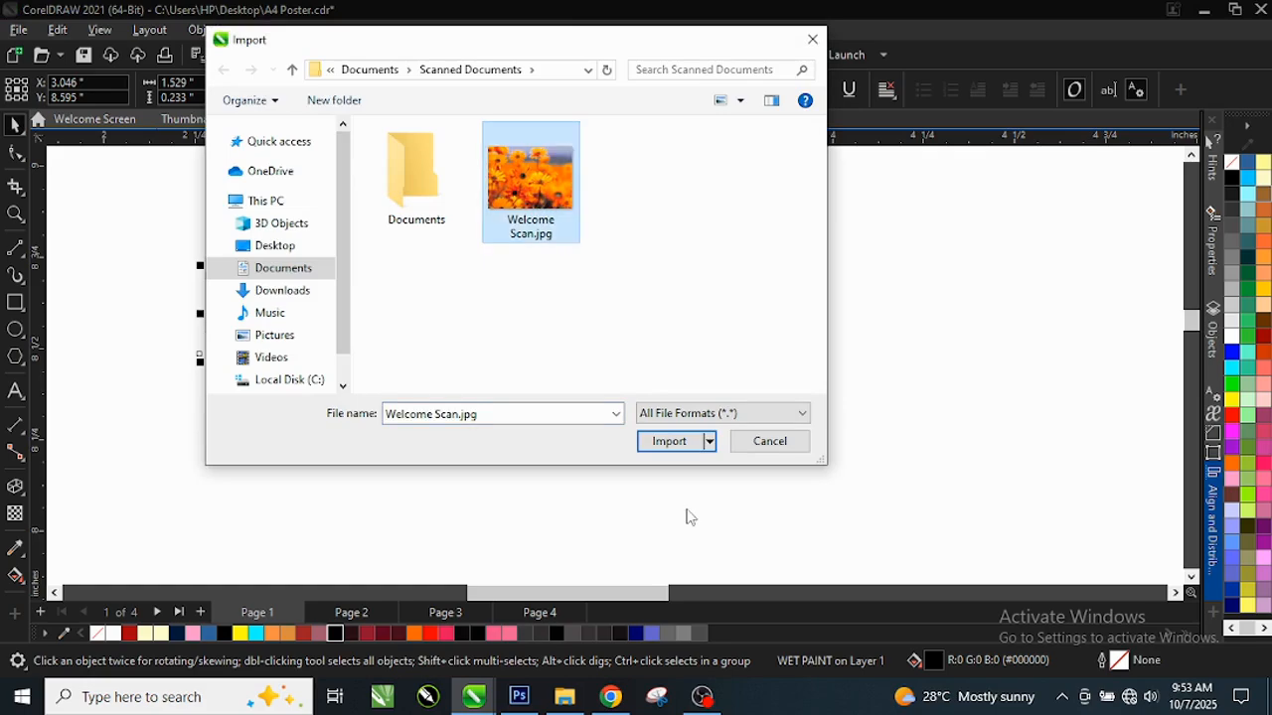
left_click(670, 441)
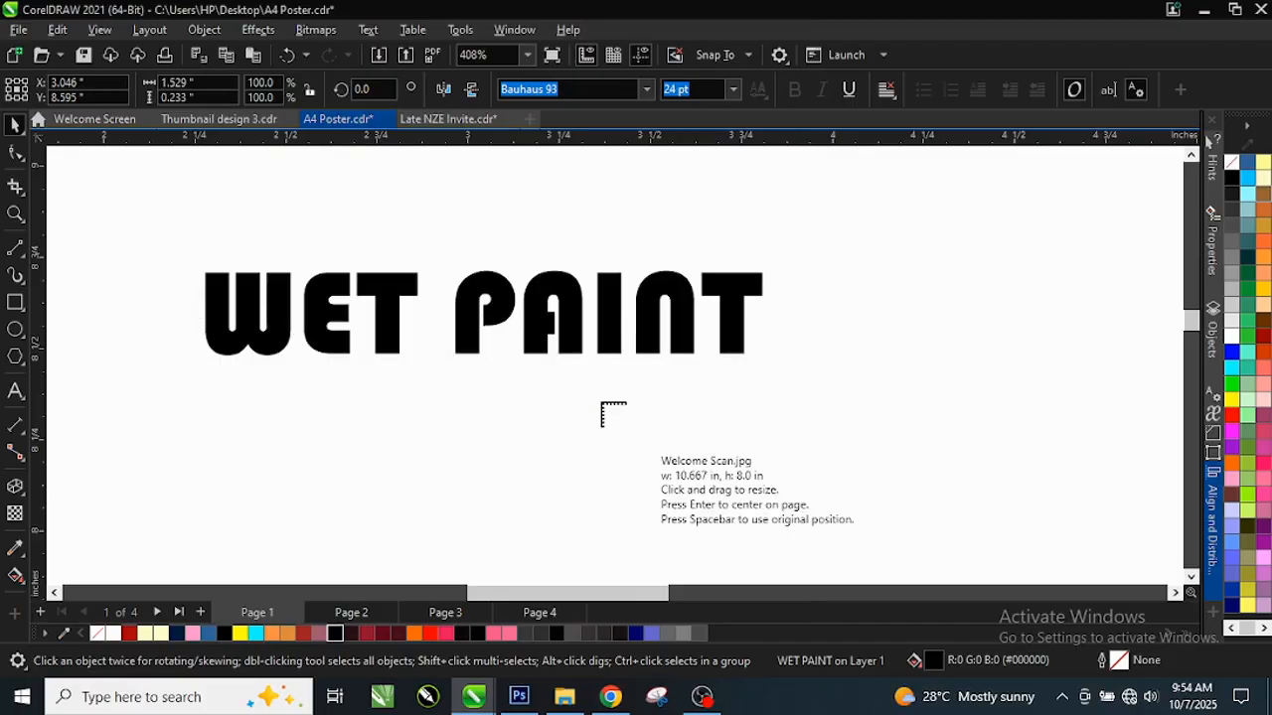
mouse_move(819, 279)
left_mouse_down()
mouse_move(903, 343)
mouse_move(907, 278)
mouse_move(834, 395)
mouse_move(804, 421)
left_mouse_up()
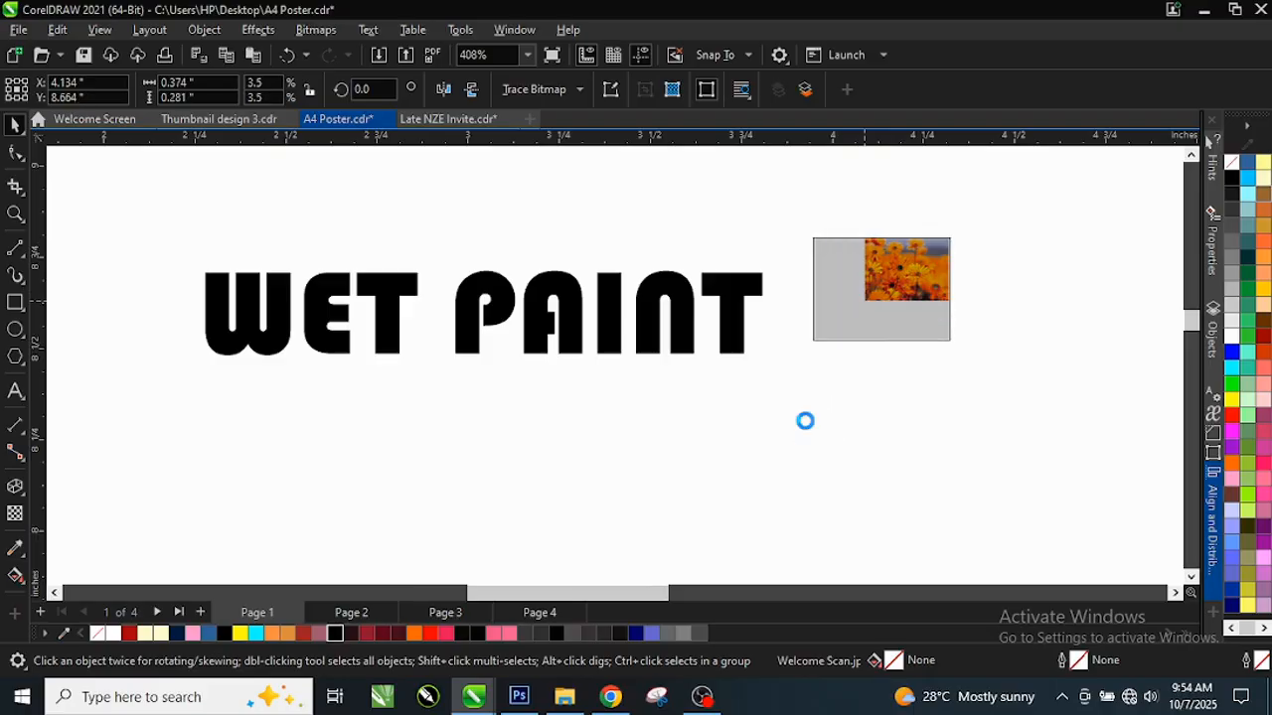
Step: Apply the Wet Paint distort effect to the WET PAINT text with a wetness of 40
left_click(724, 335)
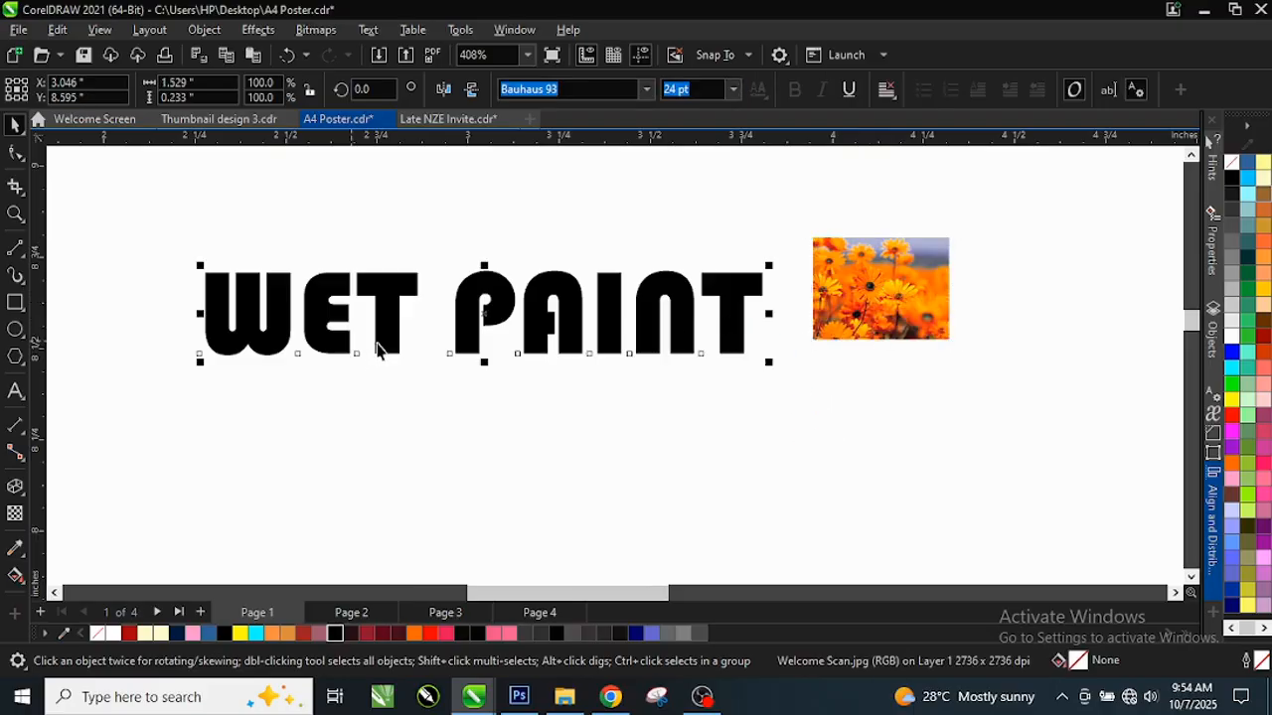
scroll(377, 346, "up", 2)
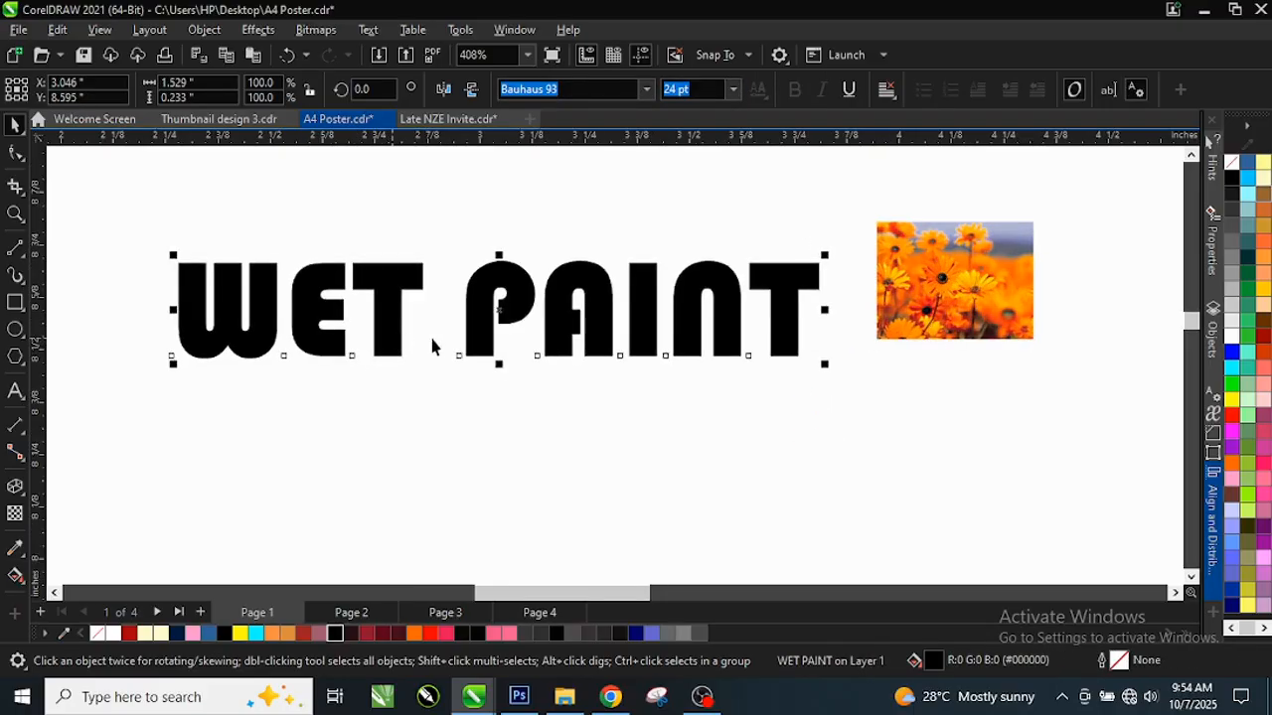
left_click(258, 30)
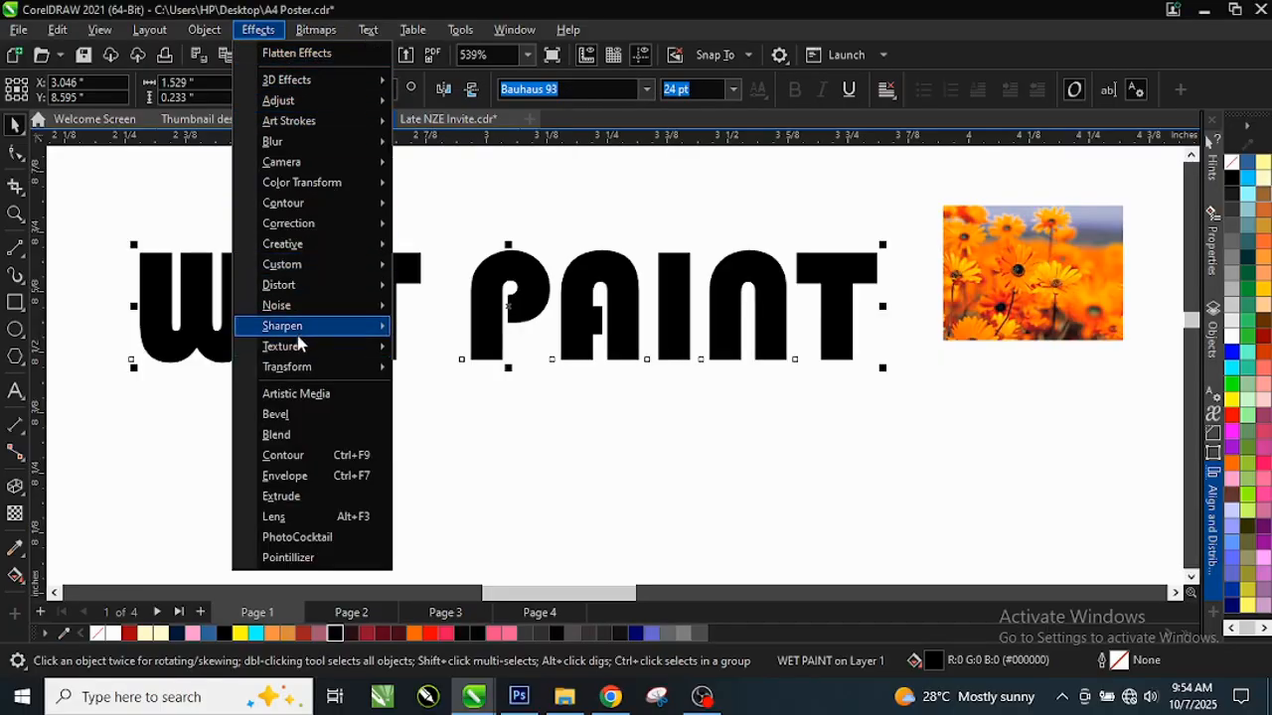
mouse_move(300, 287)
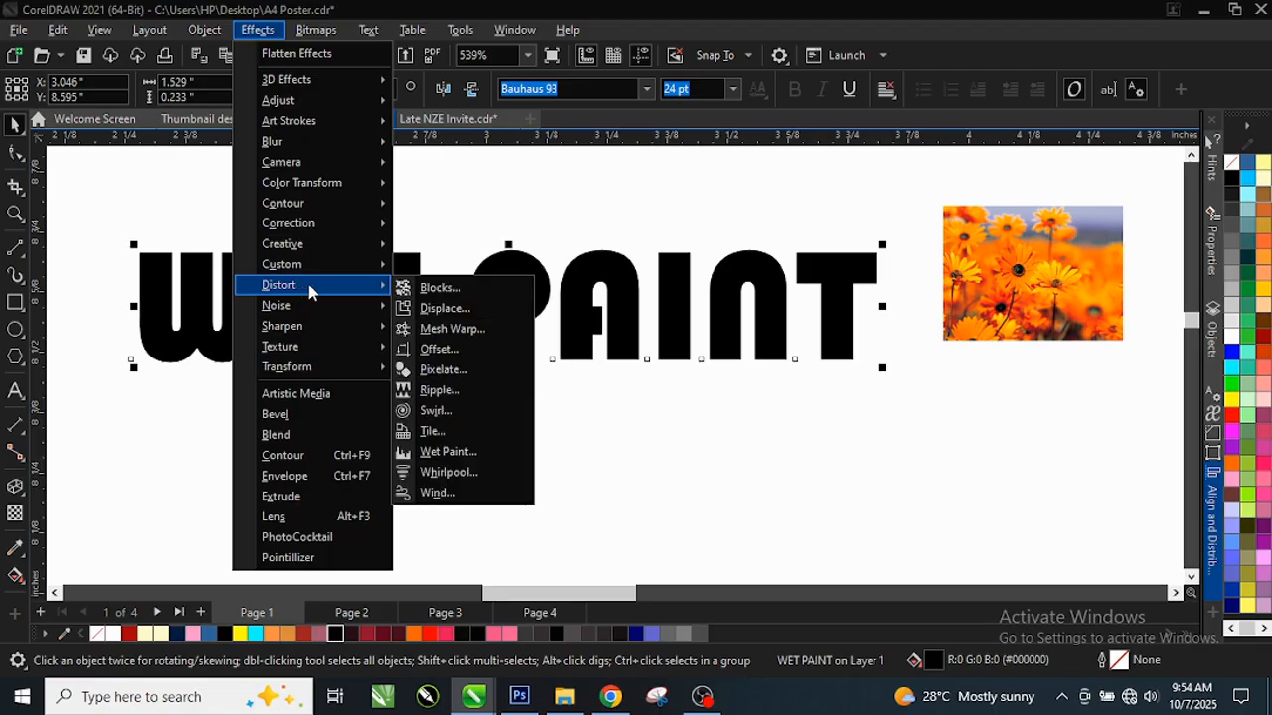
left_click(448, 452)
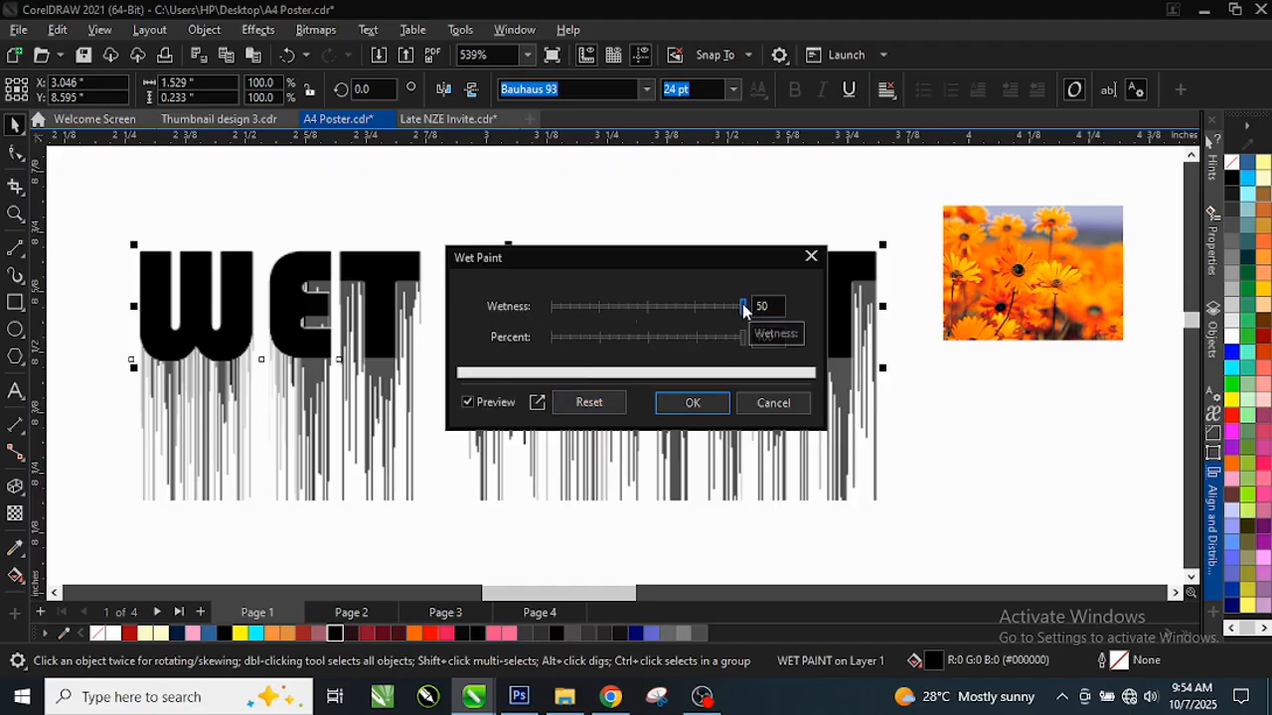
left_click_drag(743, 308, 715, 308)
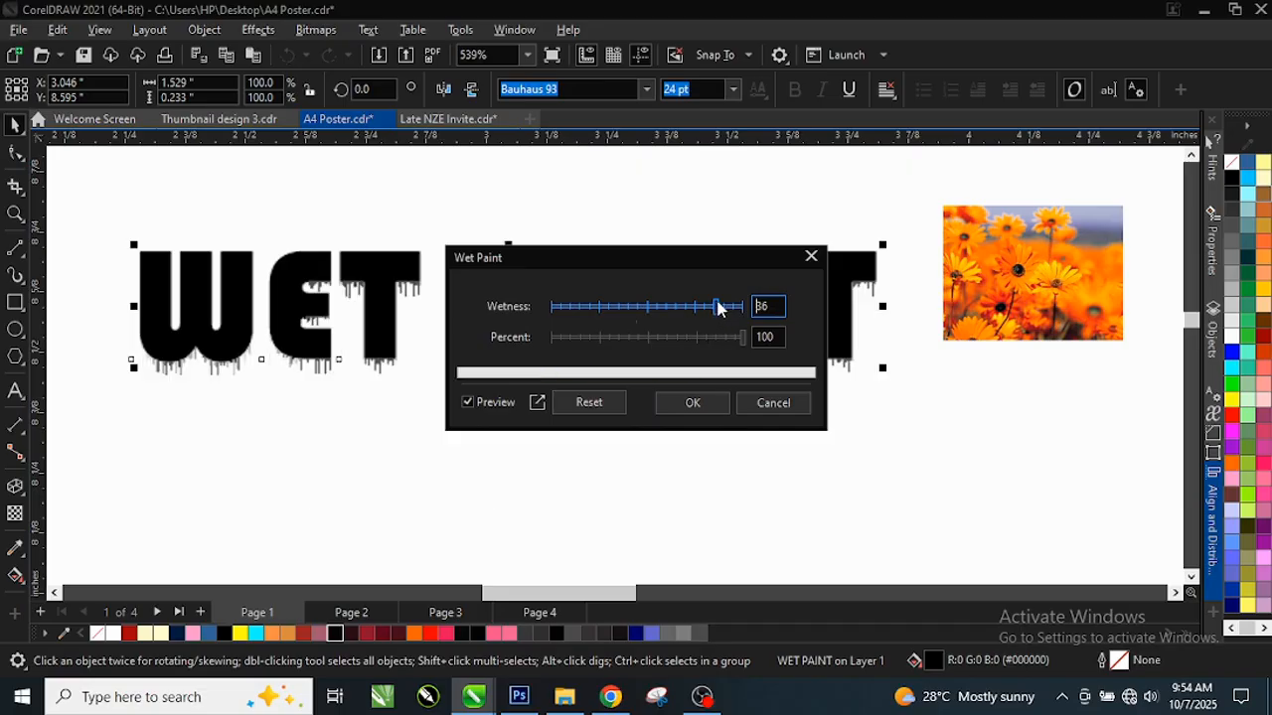
left_click_drag(717, 311, 725, 311)
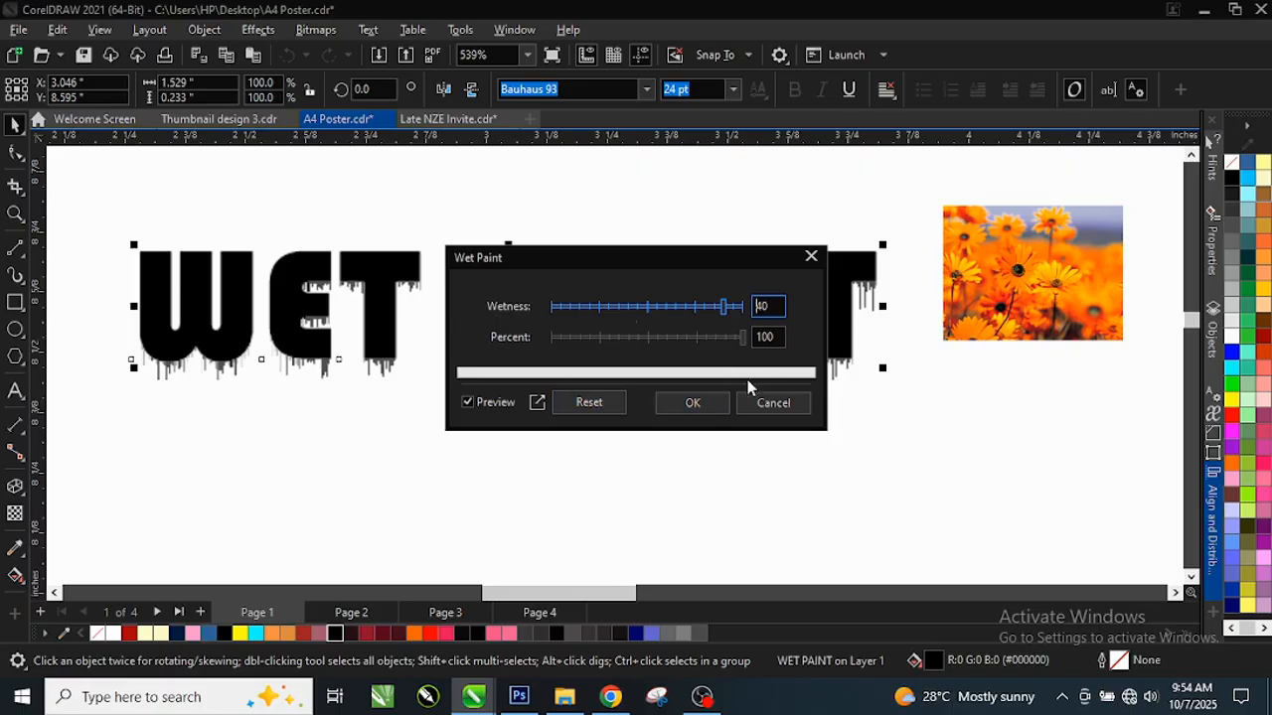
left_click(689, 405)
Step: Move the dripping WET PAINT text up and left, away from the flower image
scroll(606, 346, "down", 1)
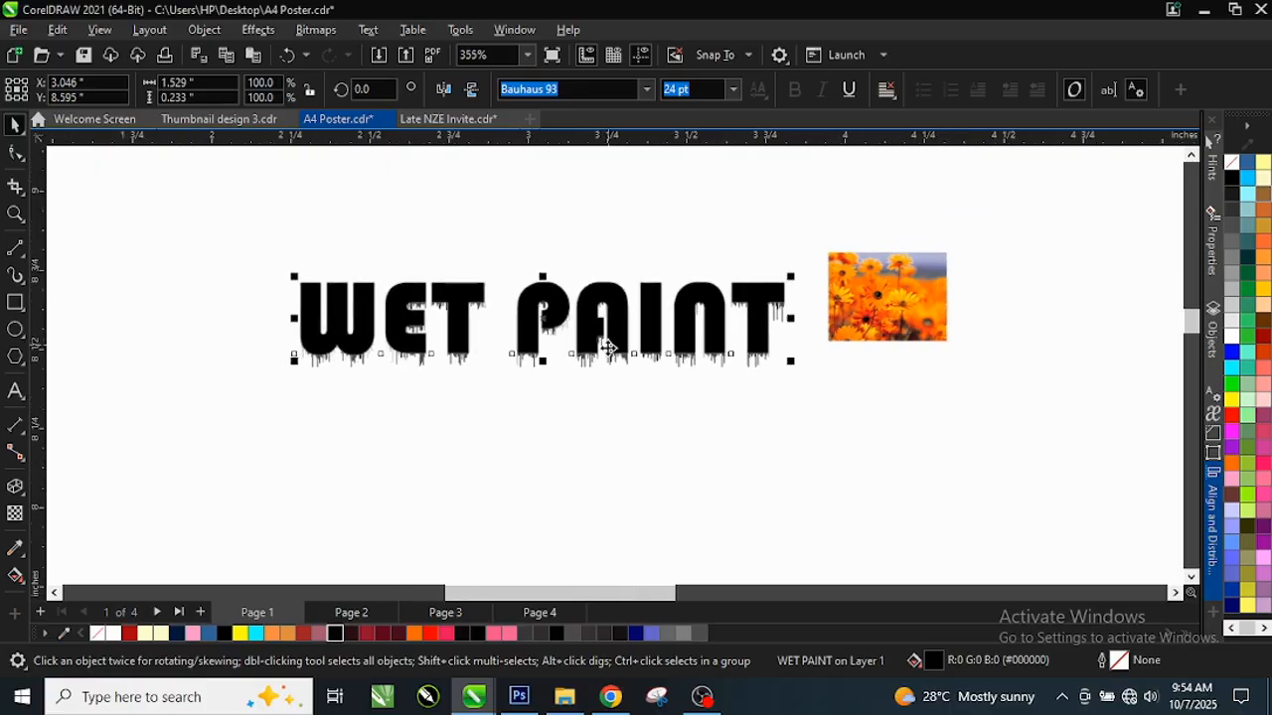
scroll(556, 332, "up", 1)
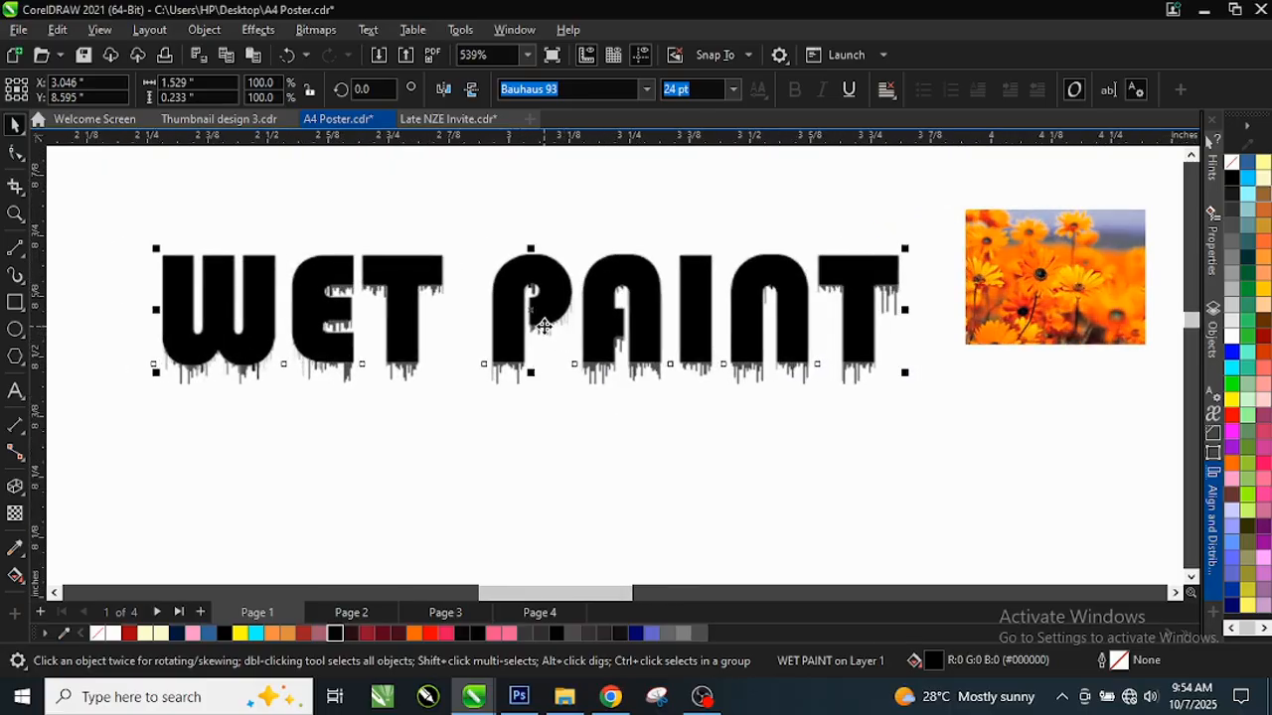
scroll(544, 325, "down", 1)
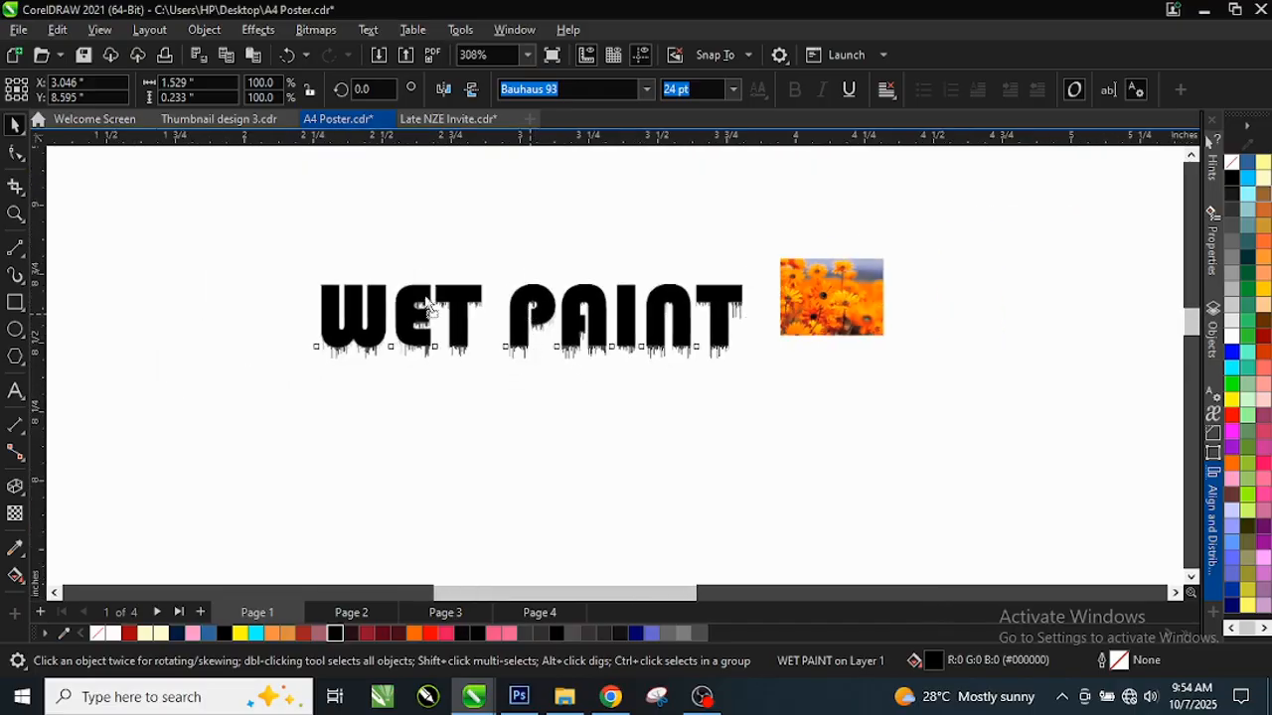
left_click_drag(527, 318, 407, 261)
Step: Convert the dripping text to a 300 dpi RGB Color (24-bit) bitmap with anti-aliasing and a transparent background
scroll(402, 260, "up", 1)
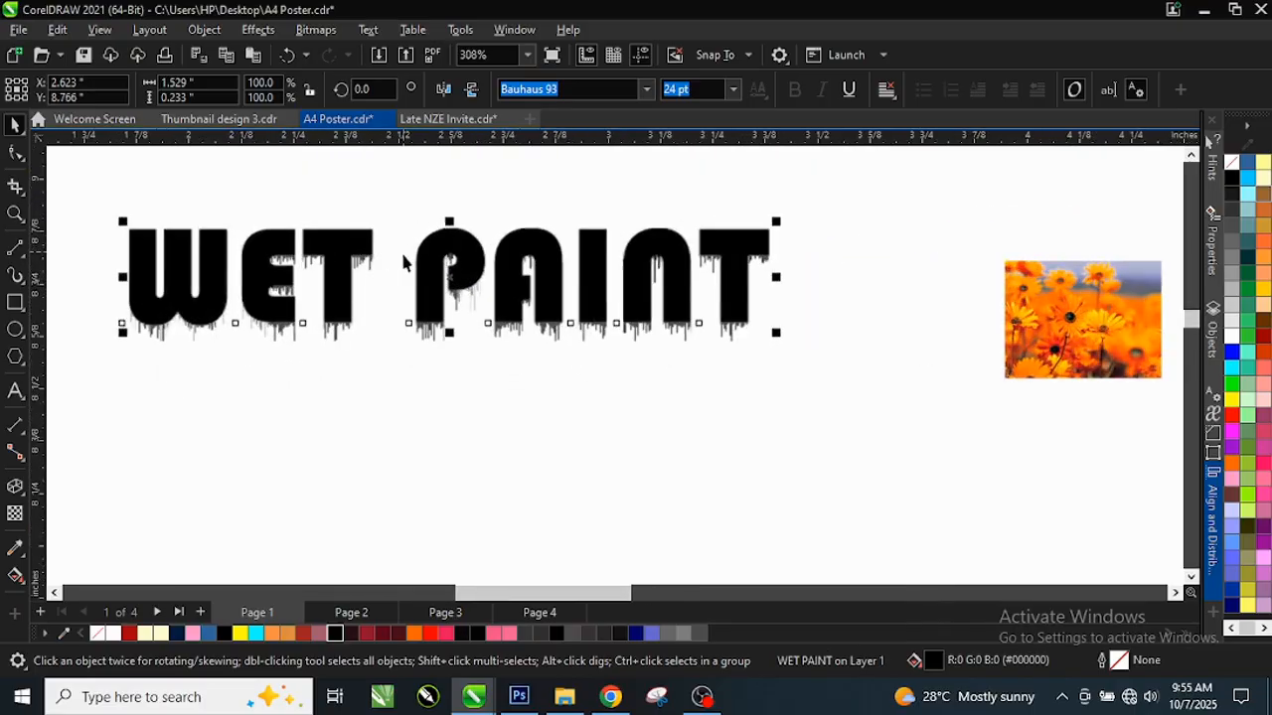
scroll(246, 253, "up", 1)
scroll(261, 247, "up", 1)
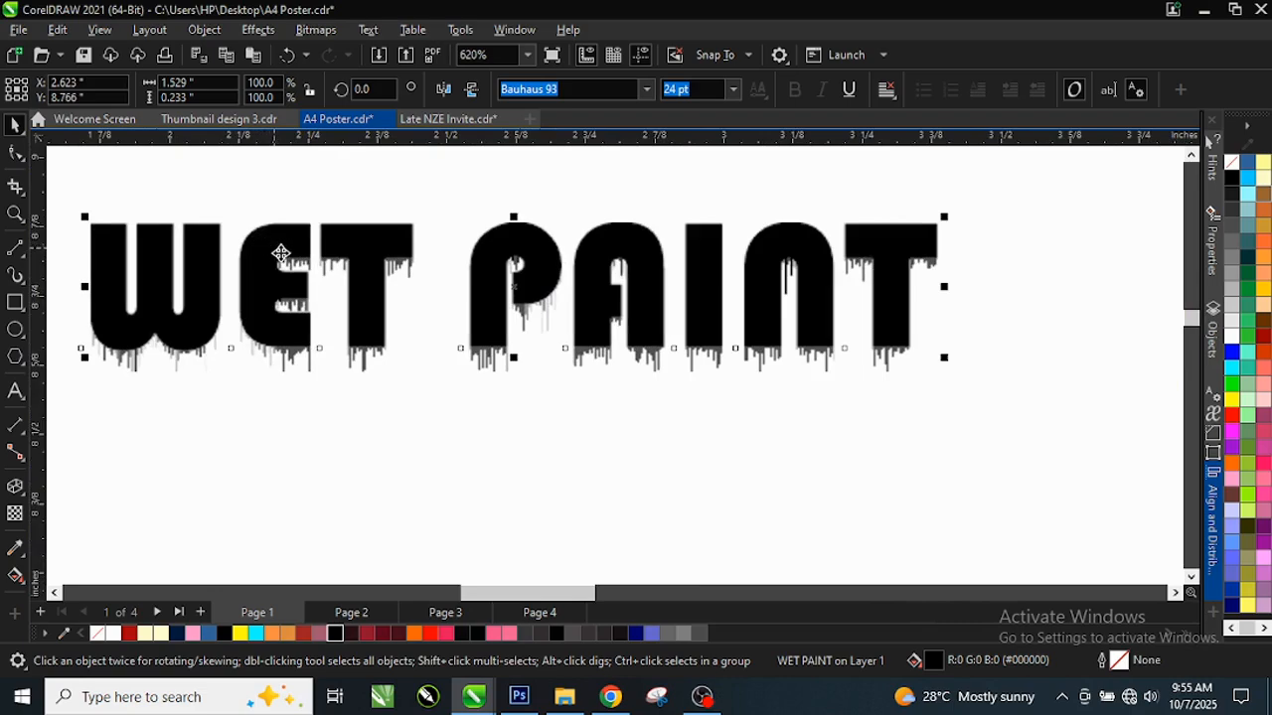
left_click(308, 35)
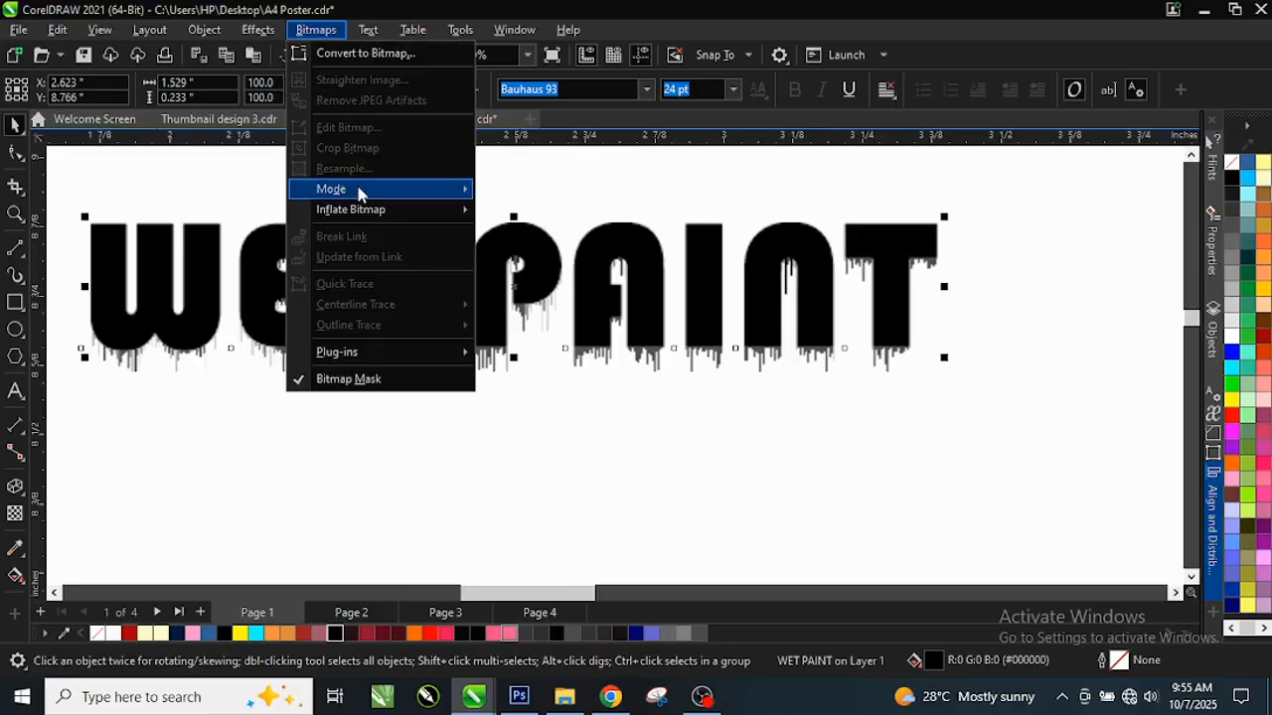
mouse_move(357, 185)
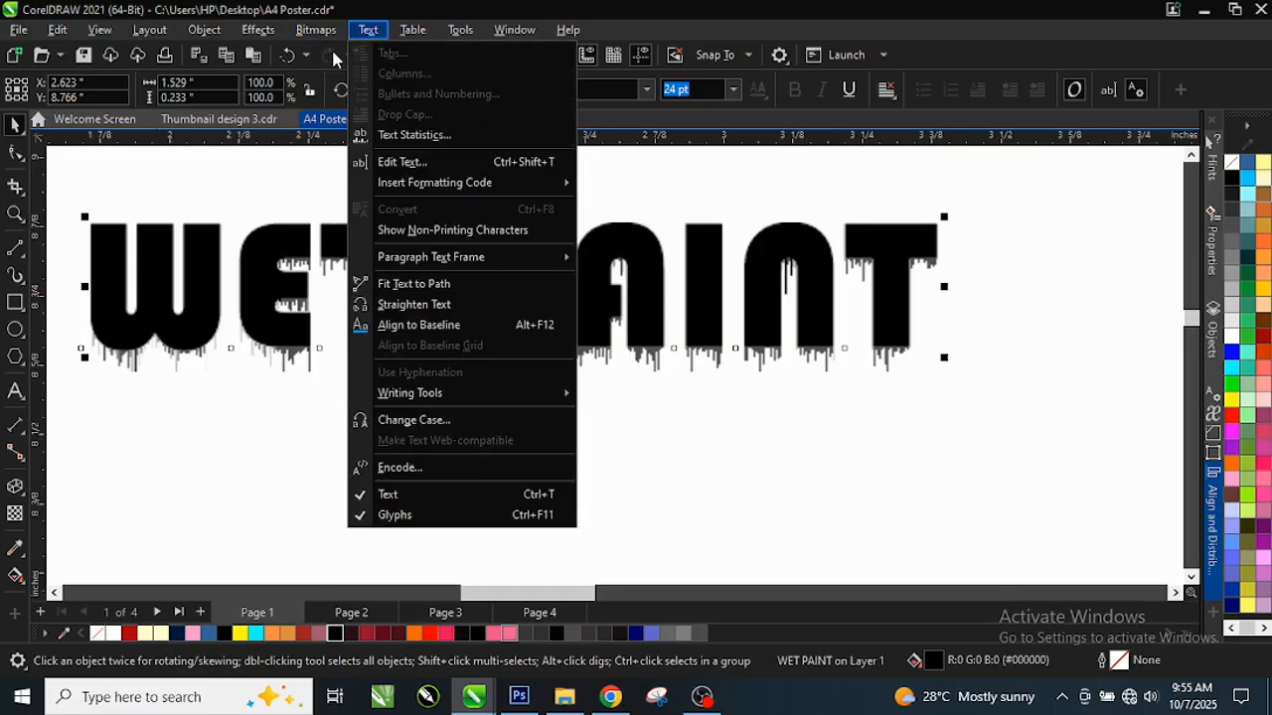
left_click(323, 35)
left_click(358, 59)
left_click(323, 35)
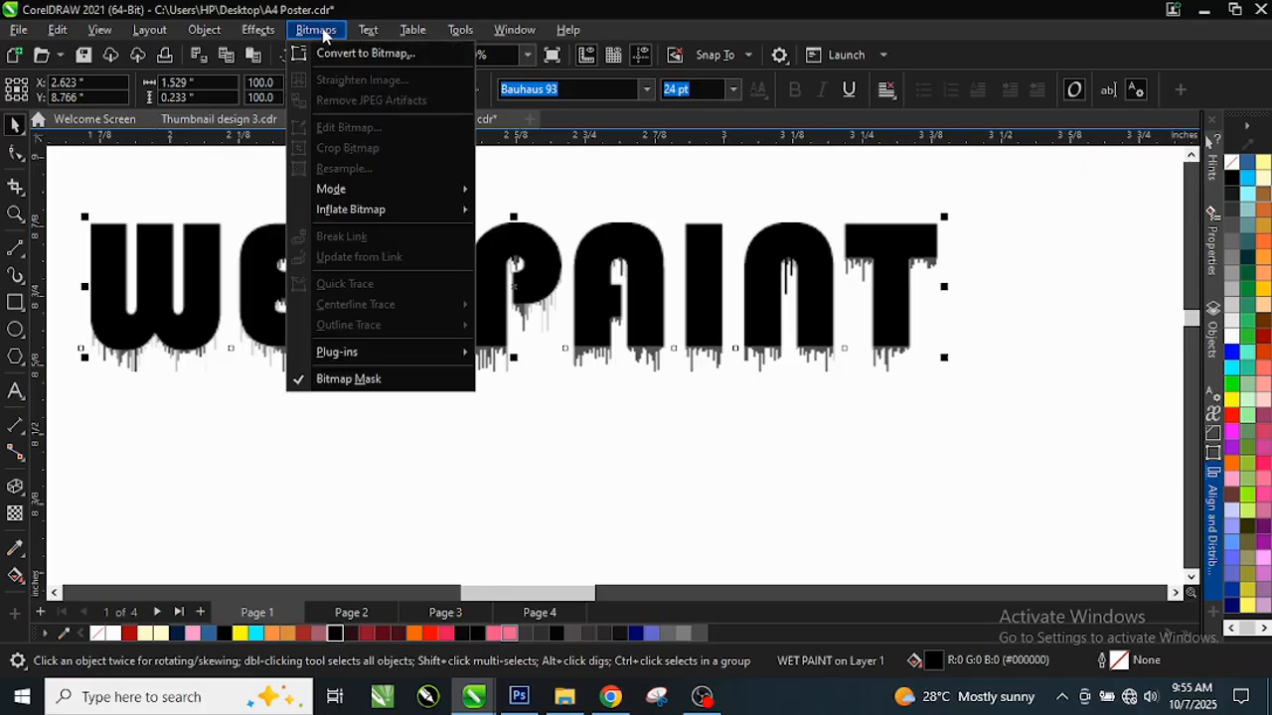
left_click(338, 53)
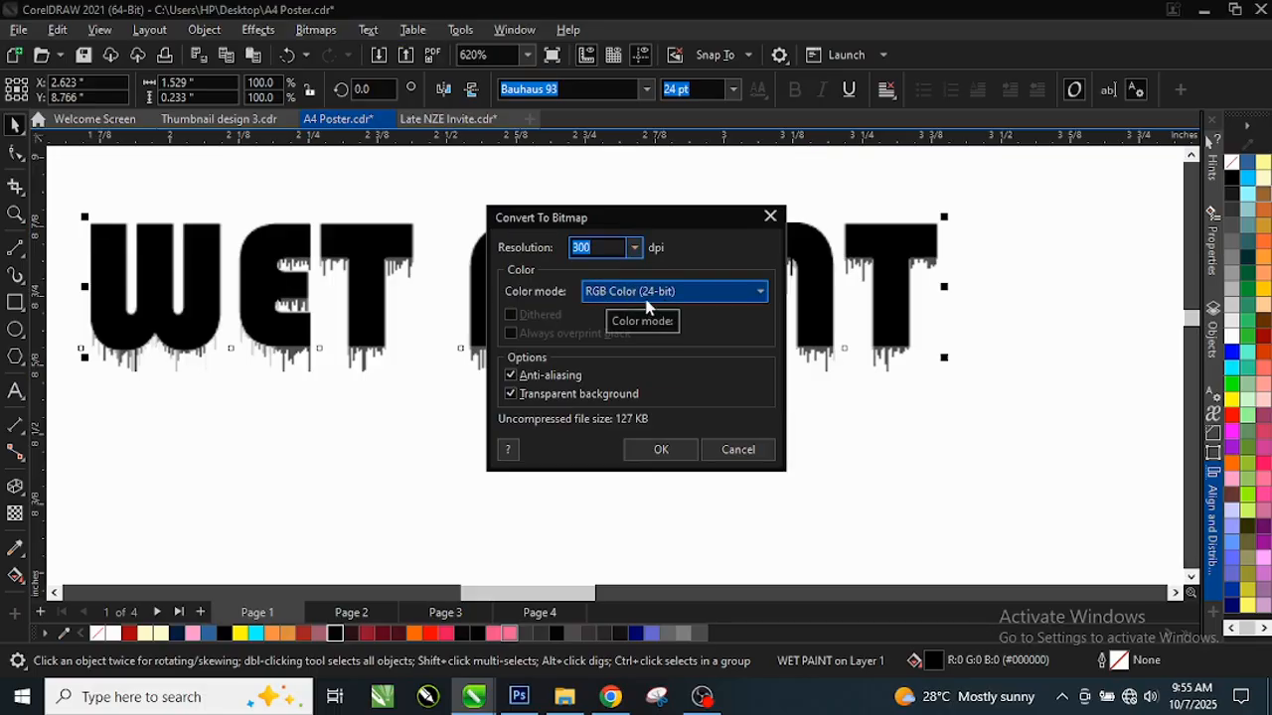
left_click(660, 449)
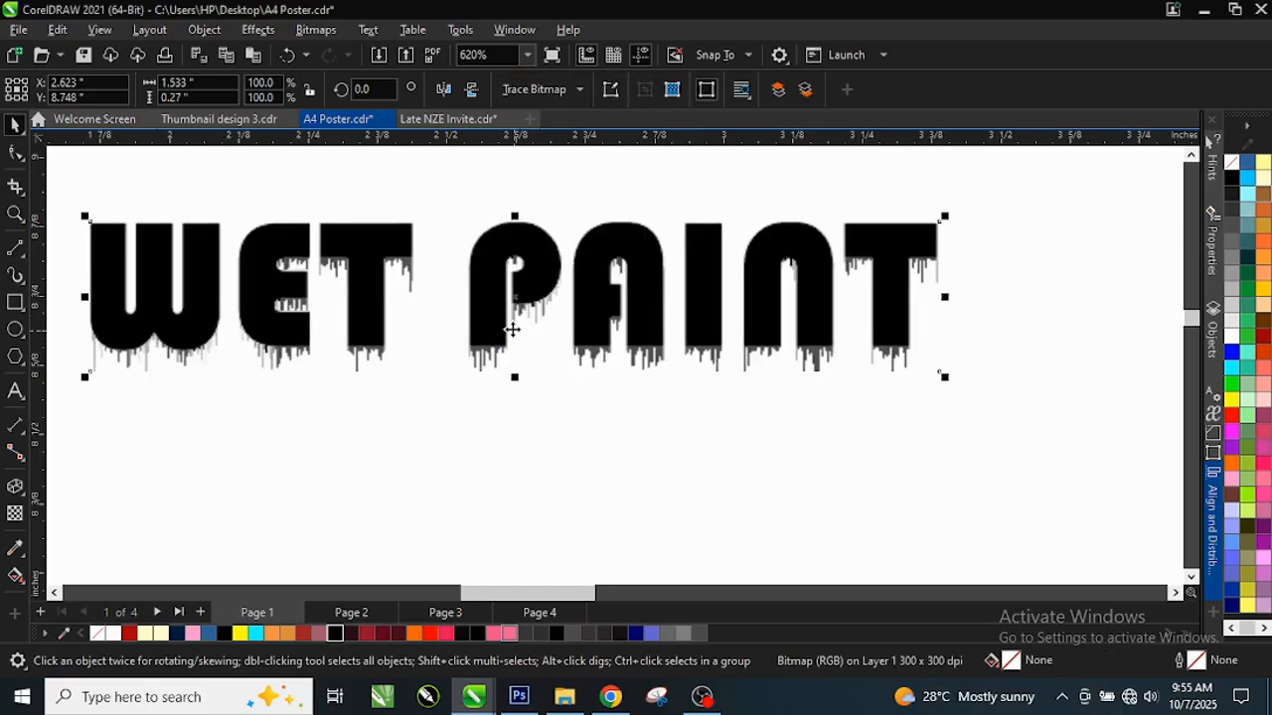
Step: Trace the dripping text bitmap into vector curves with Outline Trace, Line art image type, removing the background color automatically
left_click(307, 30)
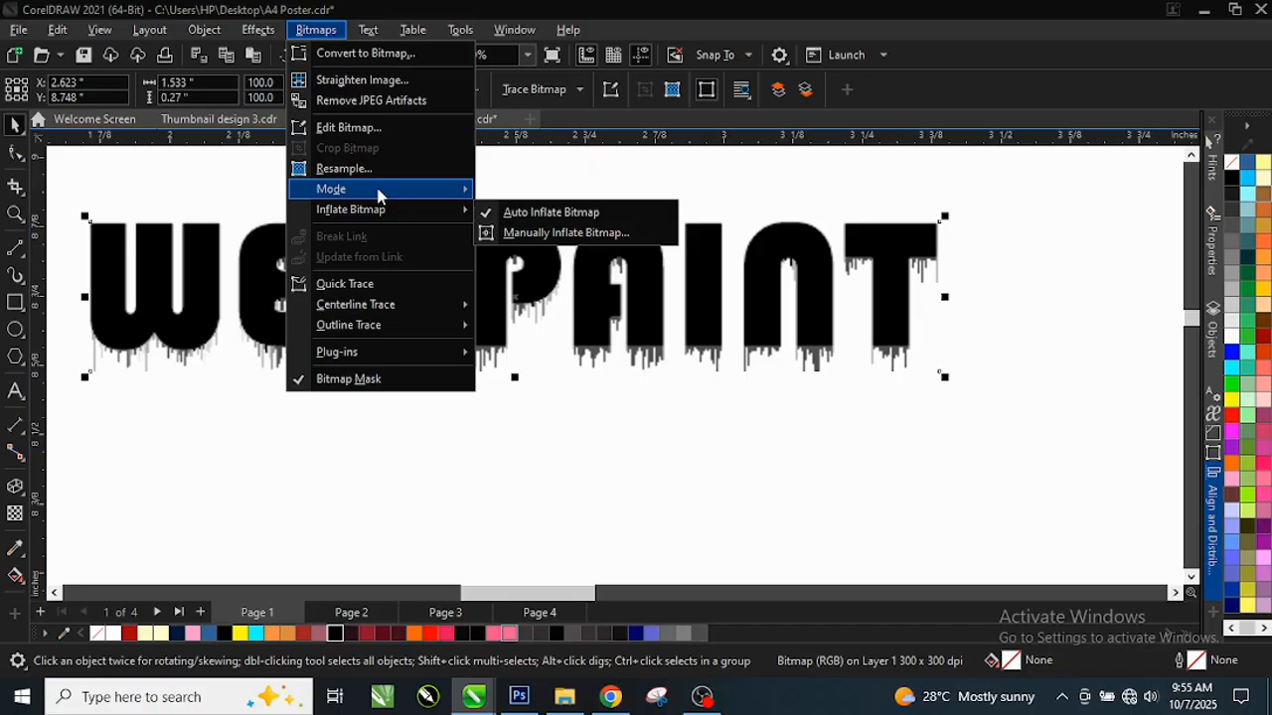
mouse_move(378, 190)
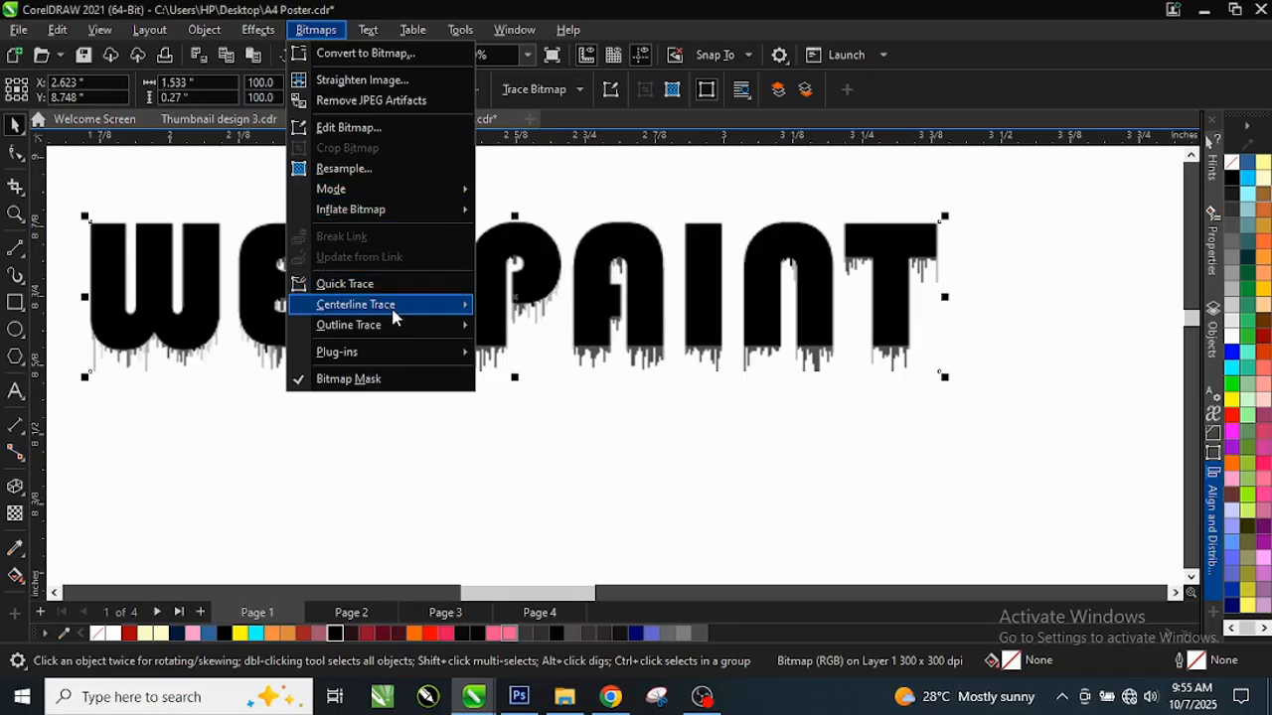
mouse_move(392, 326)
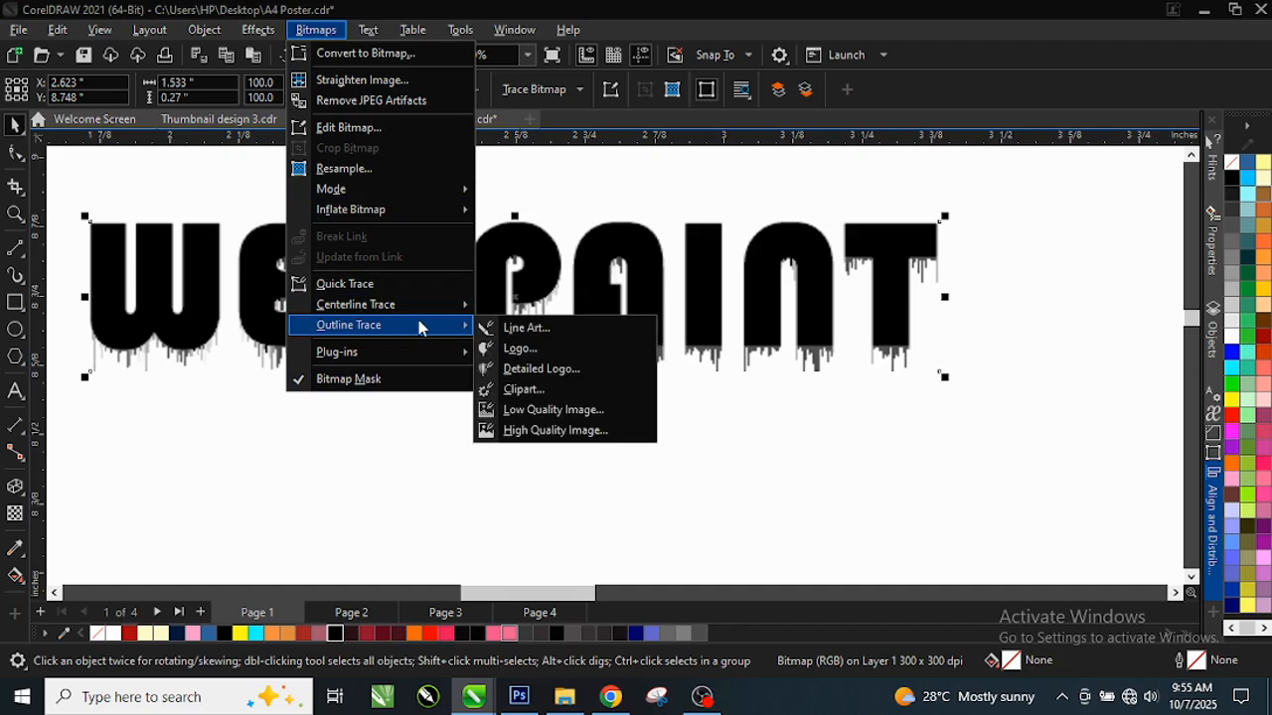
key("Escape")
key("Escape")
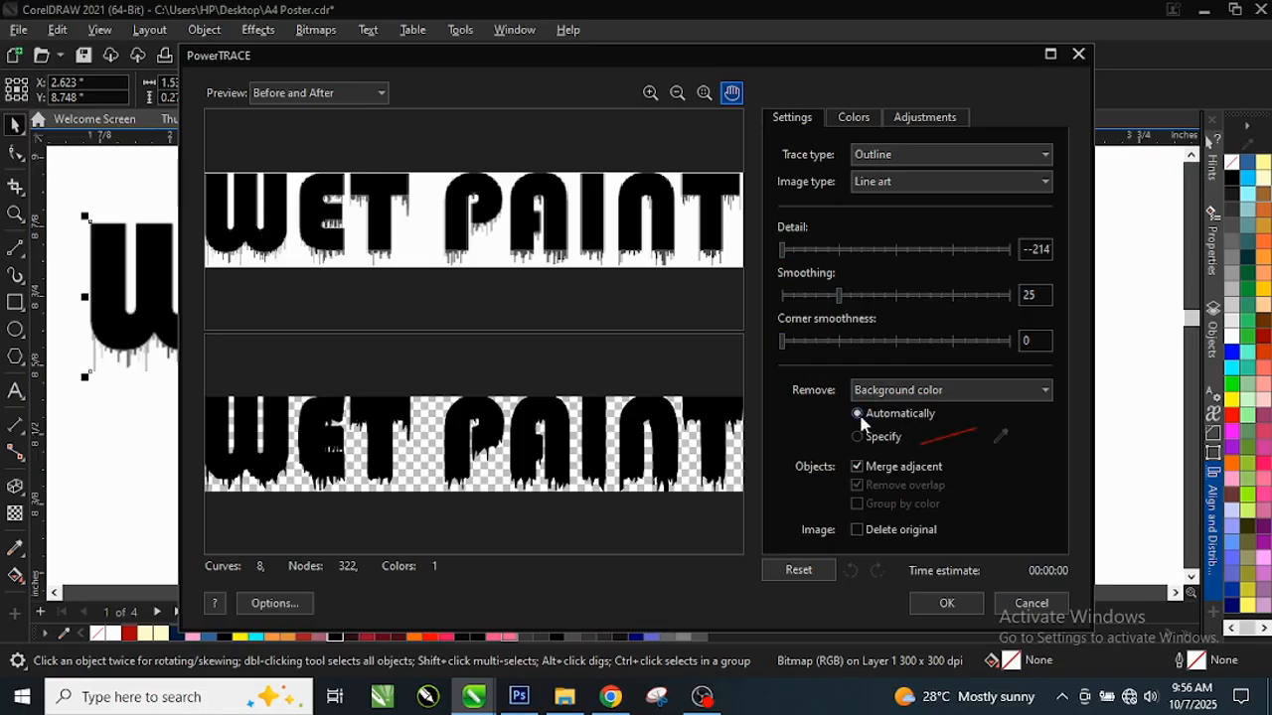
left_click(938, 605)
Step: Move the traced WET PAINT curves off the original bitmap, delete that bitmap, and move the traced text back to its place
scroll(556, 357, "down", 2)
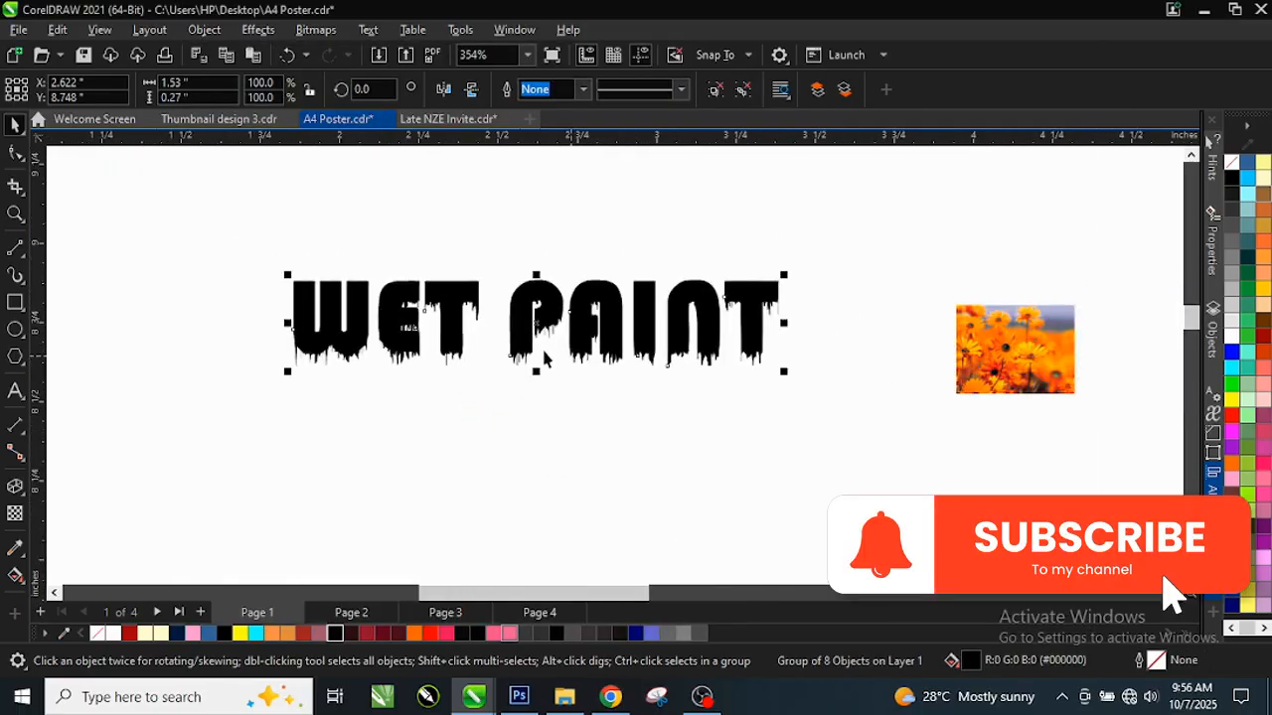
left_click_drag(539, 327, 559, 465)
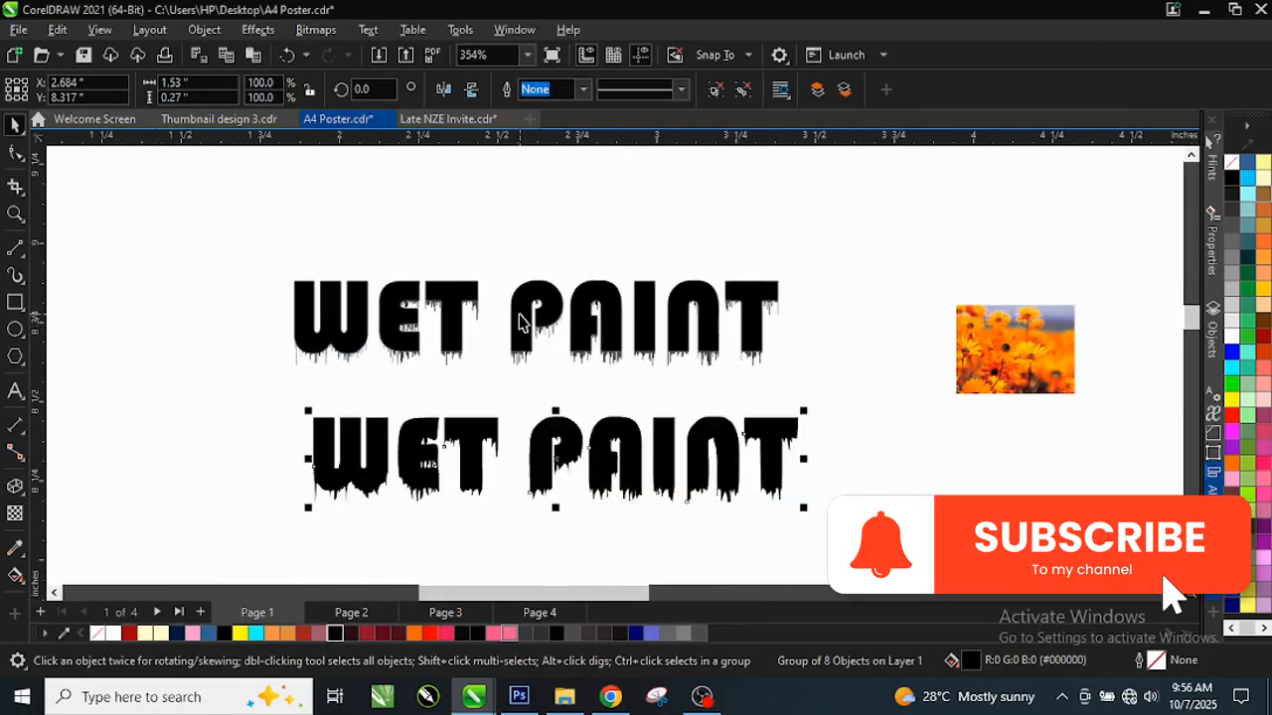
left_click(519, 322)
key("Delete")
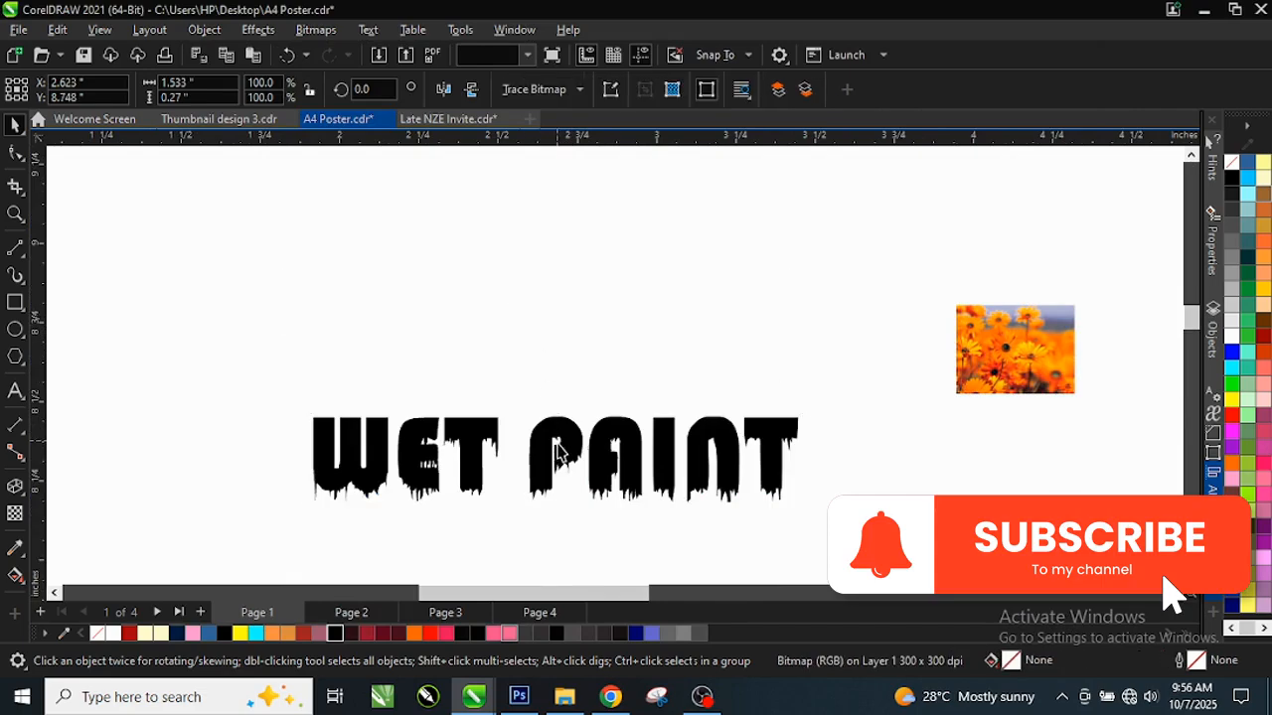
mouse_move(557, 463)
left_mouse_down()
mouse_move(556, 321)
mouse_move(548, 328)
left_mouse_up()
Step: Duplicate the flower image and PowerClip the copy inside the traced WET PAINT text
scroll(412, 296, "up", 1)
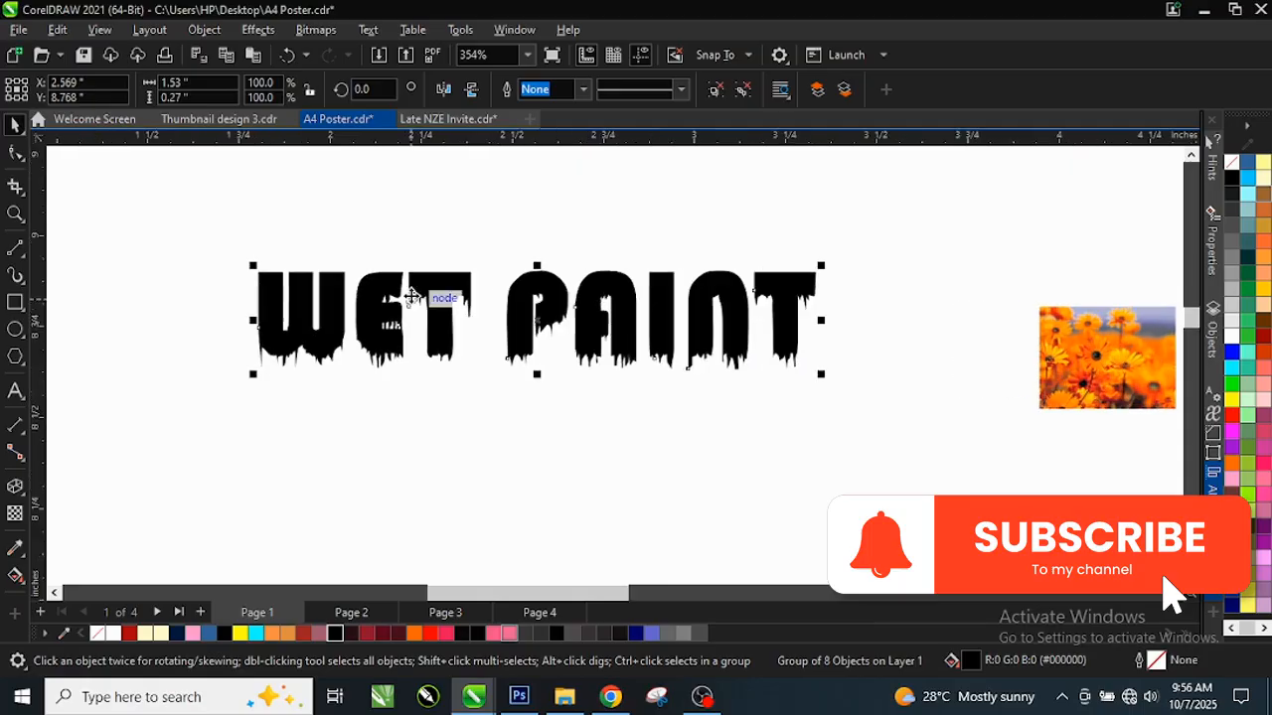
scroll(502, 295, "up", 2)
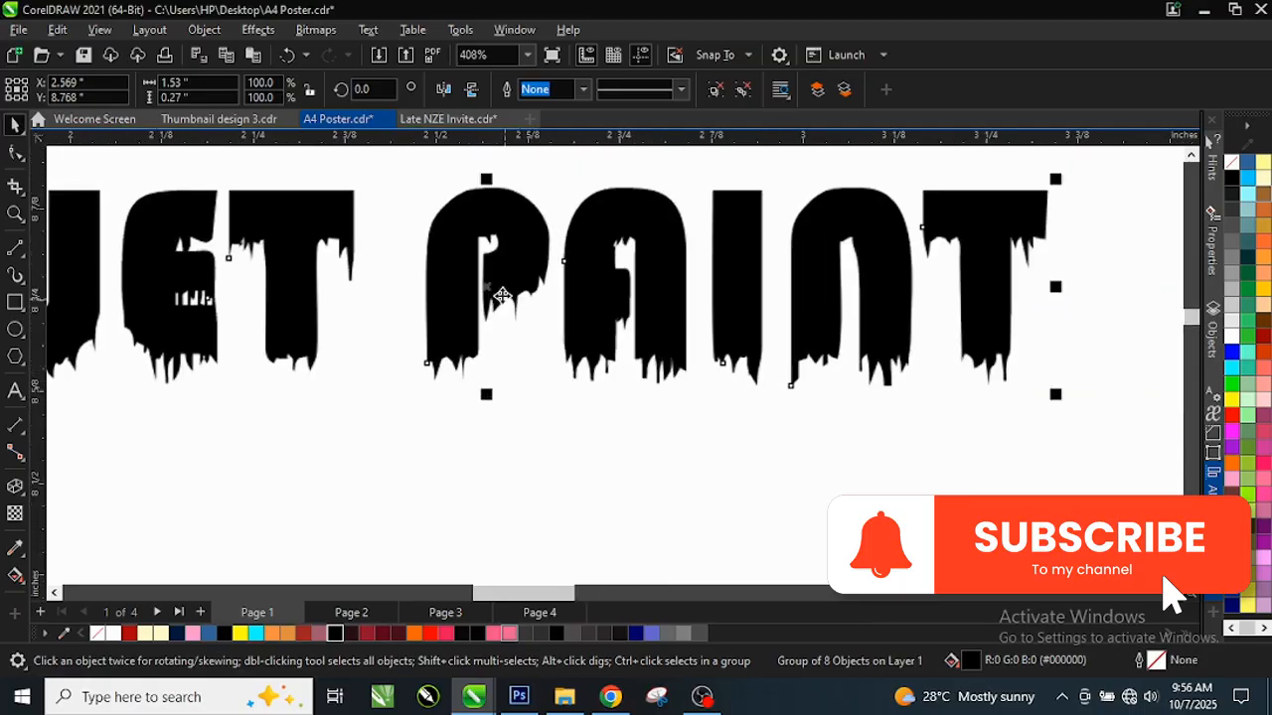
scroll(501, 295, "down", 3)
left_click_drag(1043, 366, 850, 239)
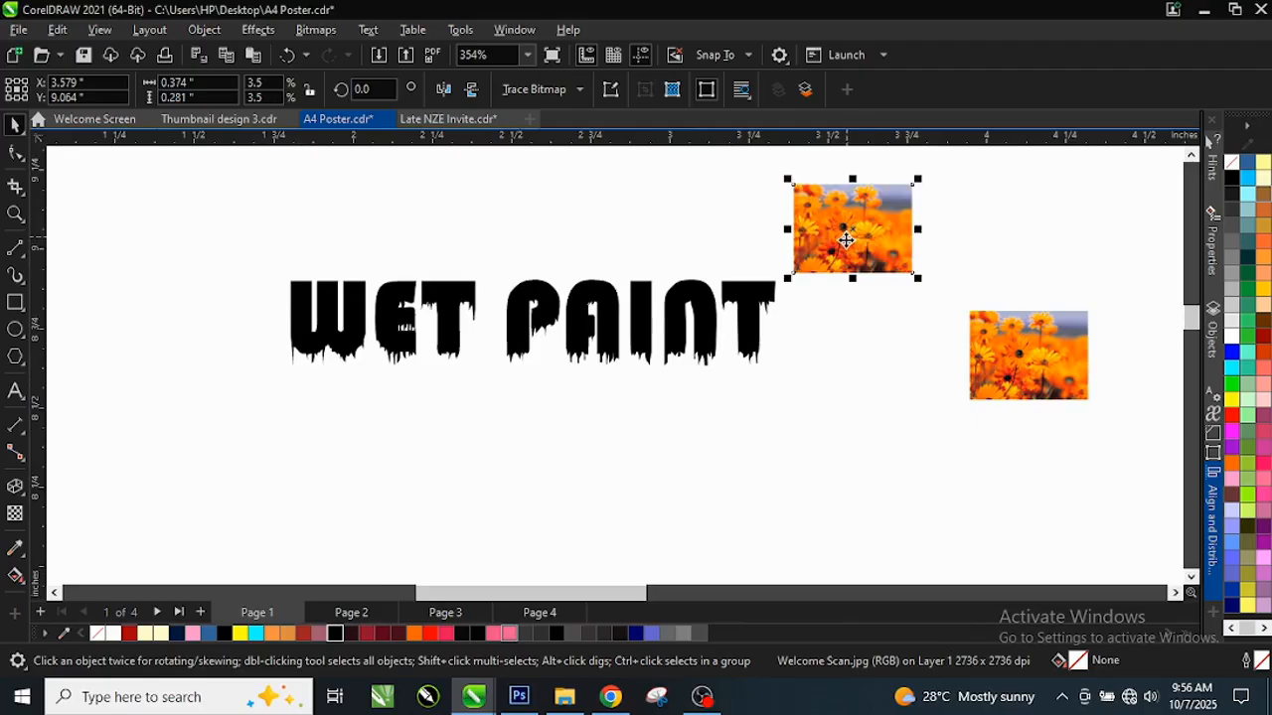
right_click(845, 242)
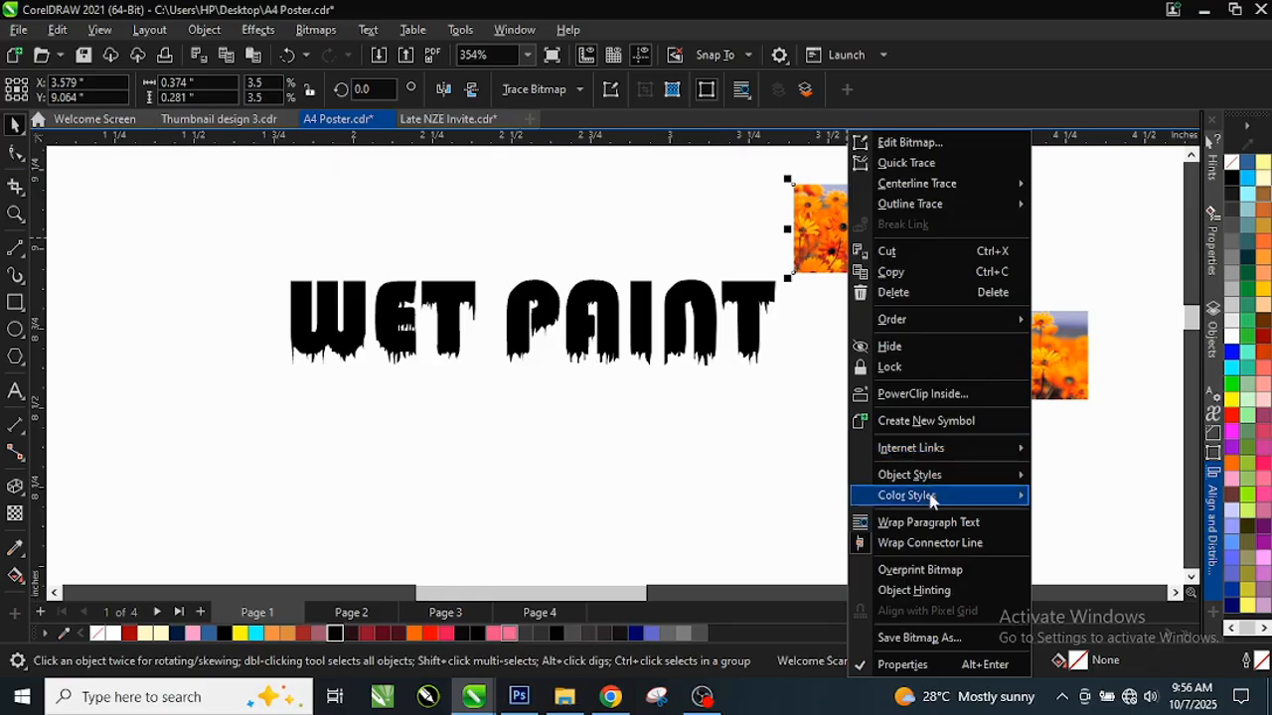
left_click(913, 396)
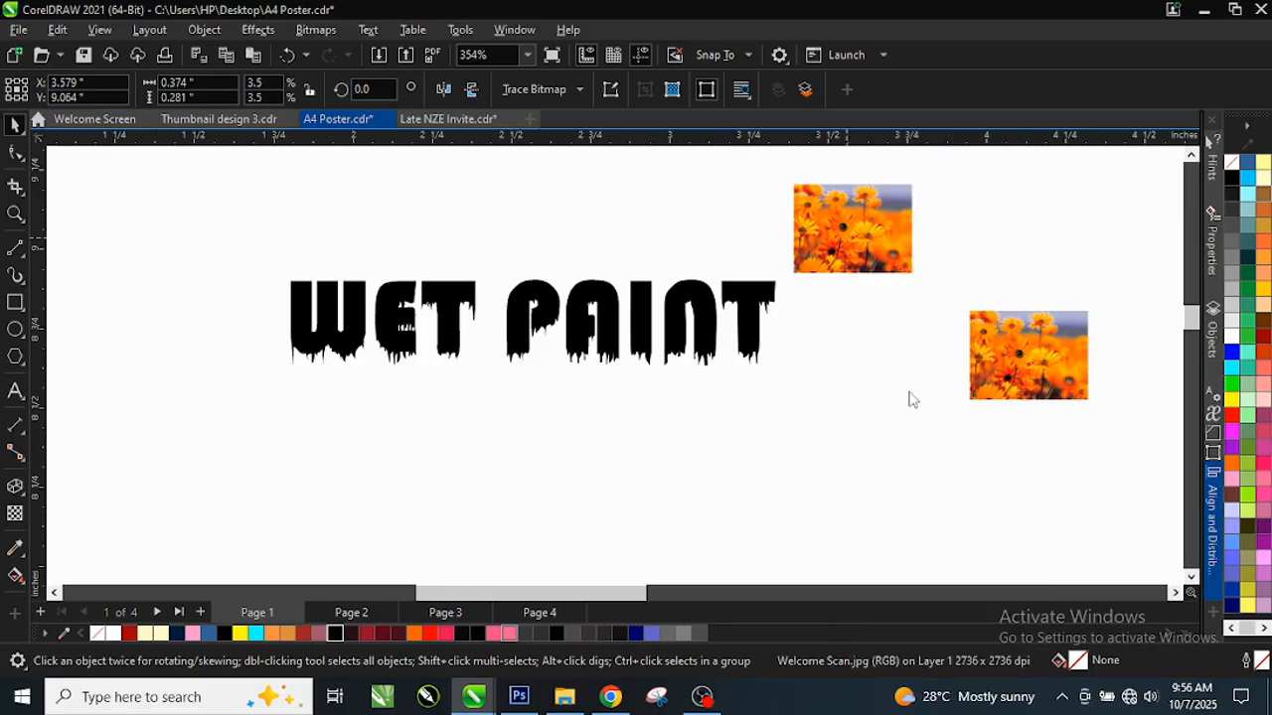
left_click(516, 314)
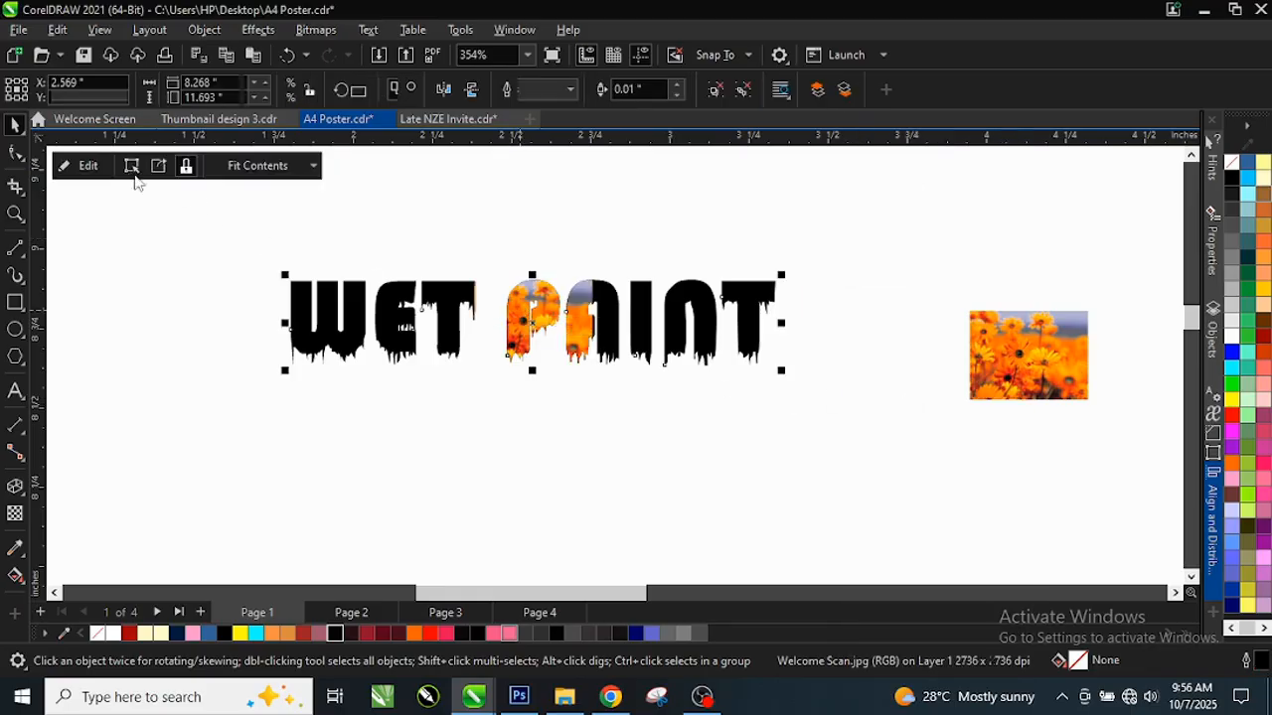
Step: Edit the PowerClip contents, enlarging the flower image to about 1.63 by 1.22 inches and positioning it to cover all the letters
left_click(78, 166)
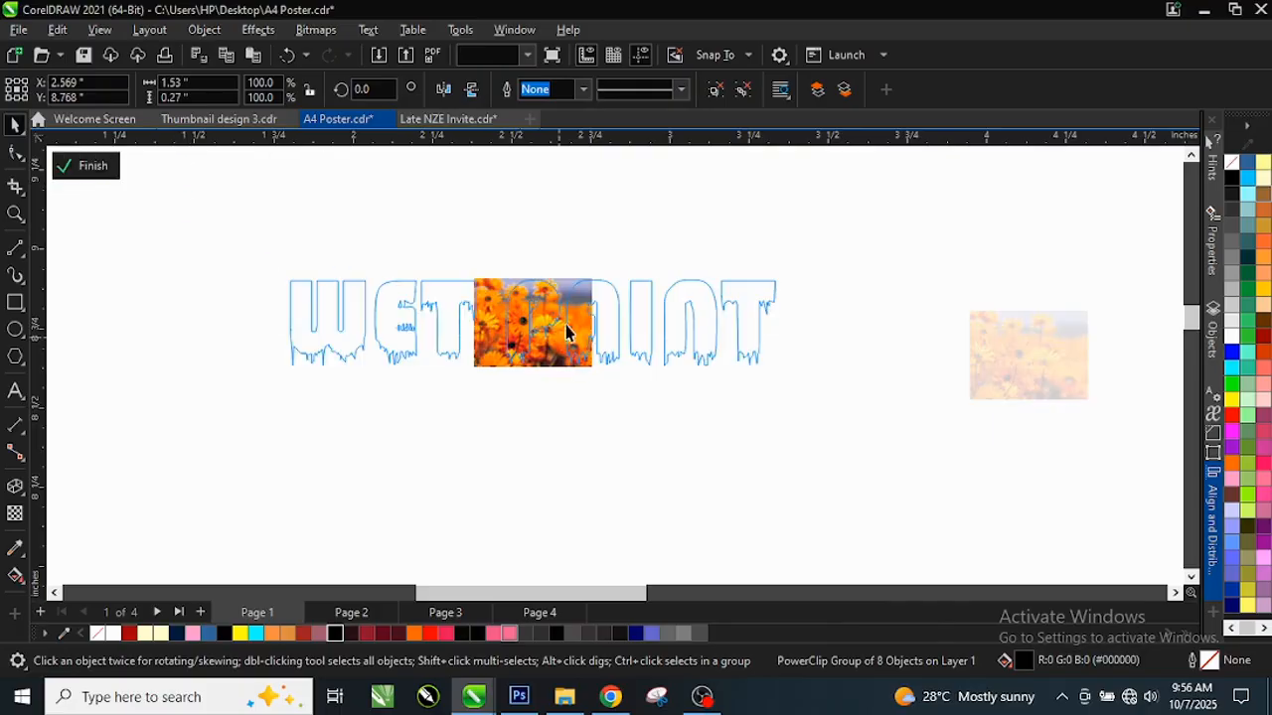
left_click(565, 289)
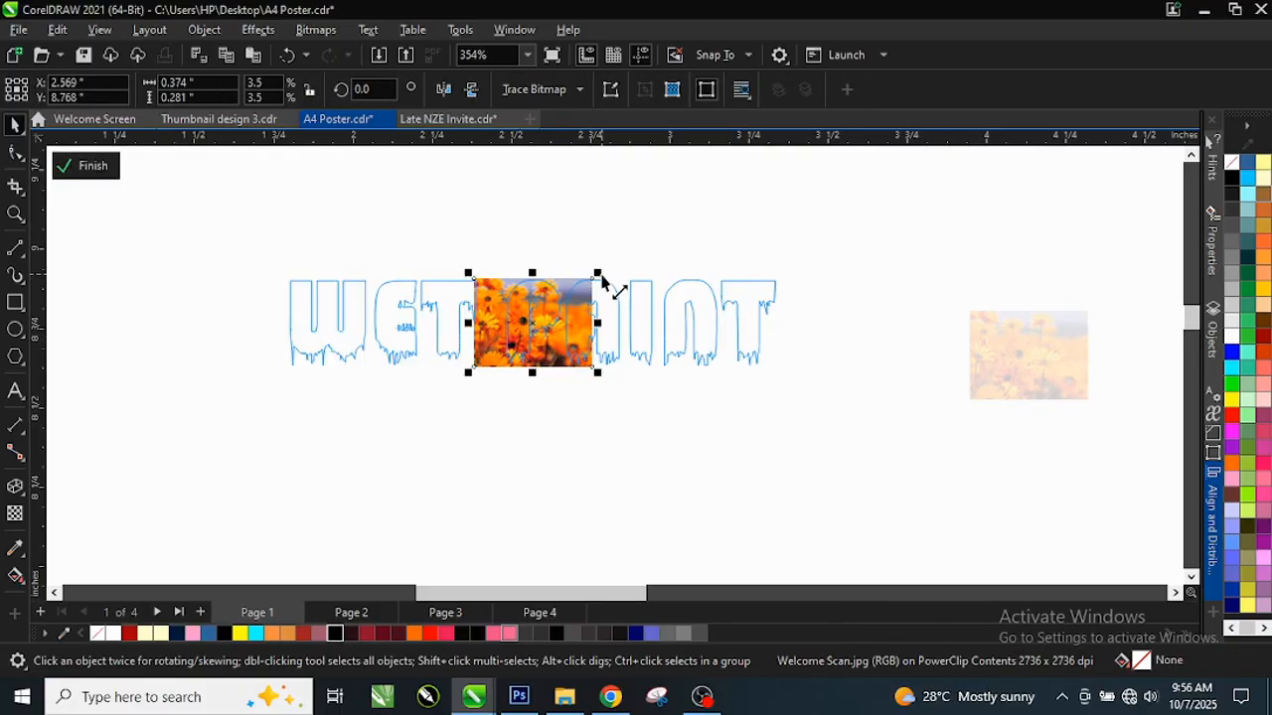
left_click_drag(616, 268, 785, 169)
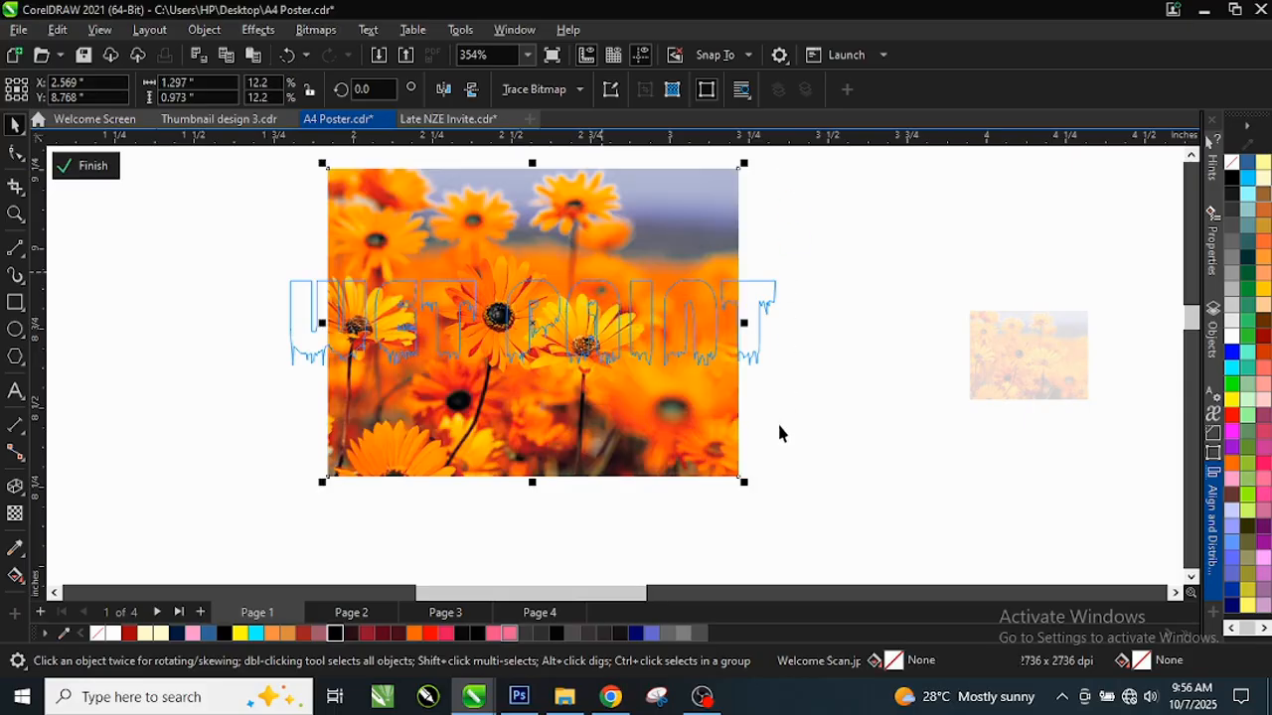
left_click_drag(745, 484, 798, 522)
mouse_move(619, 466)
left_mouse_down()
mouse_move(624, 503)
mouse_move(632, 481)
mouse_move(616, 471)
left_mouse_up()
left_click(99, 167)
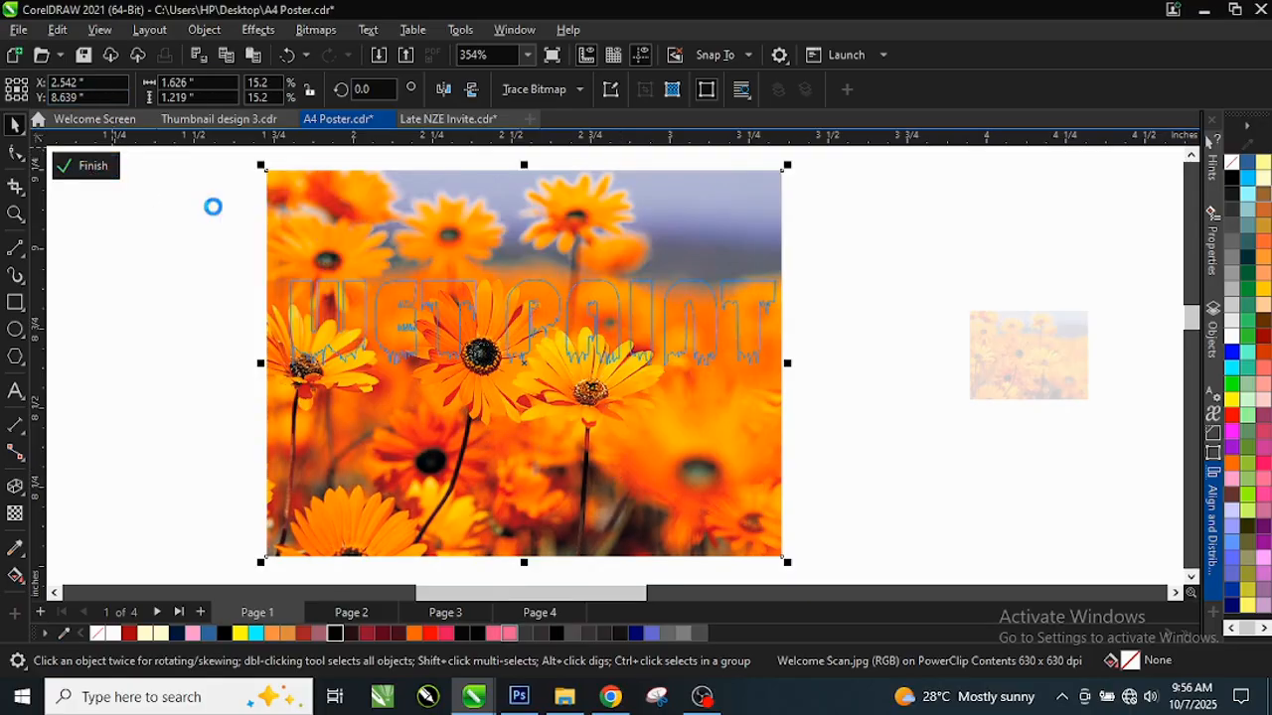
Step: Examine the drips on the flower-filled WET PAINT letters and compare them with the finished flower and leaf samples elsewhere on the page
left_click(525, 361)
scroll(549, 334, "up", 3)
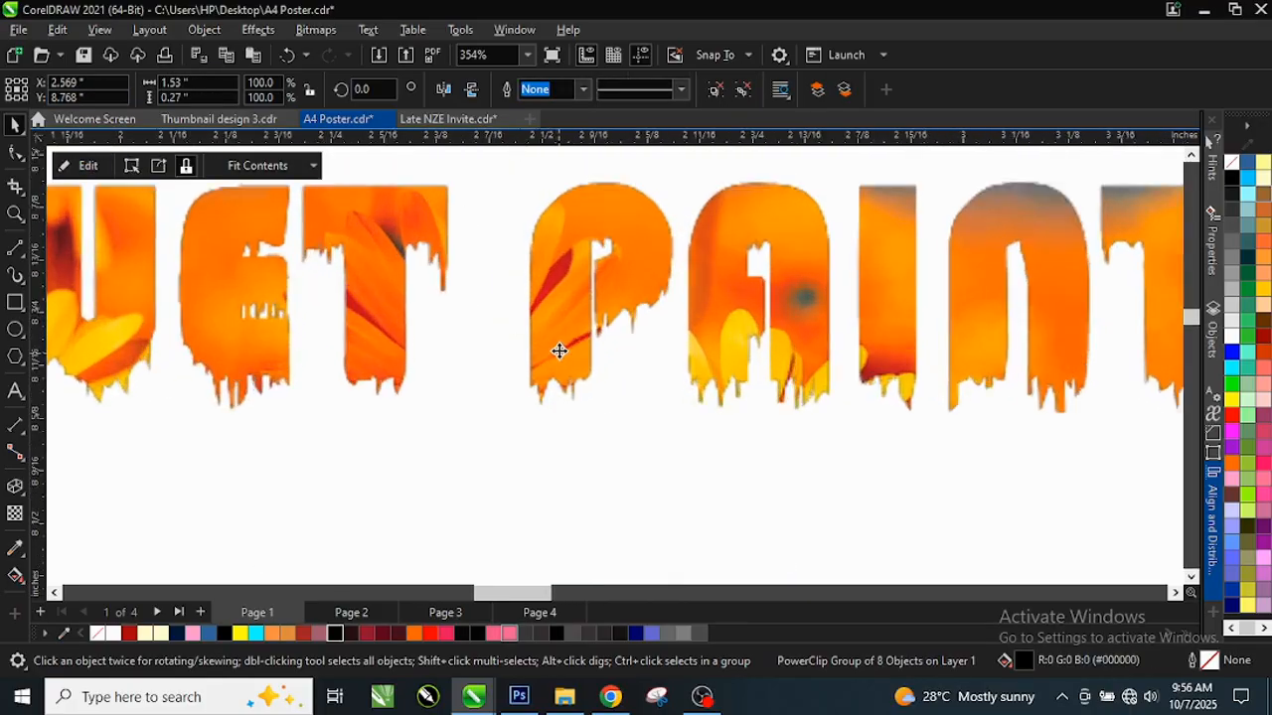
scroll(539, 321, "down", 2)
left_click(540, 403)
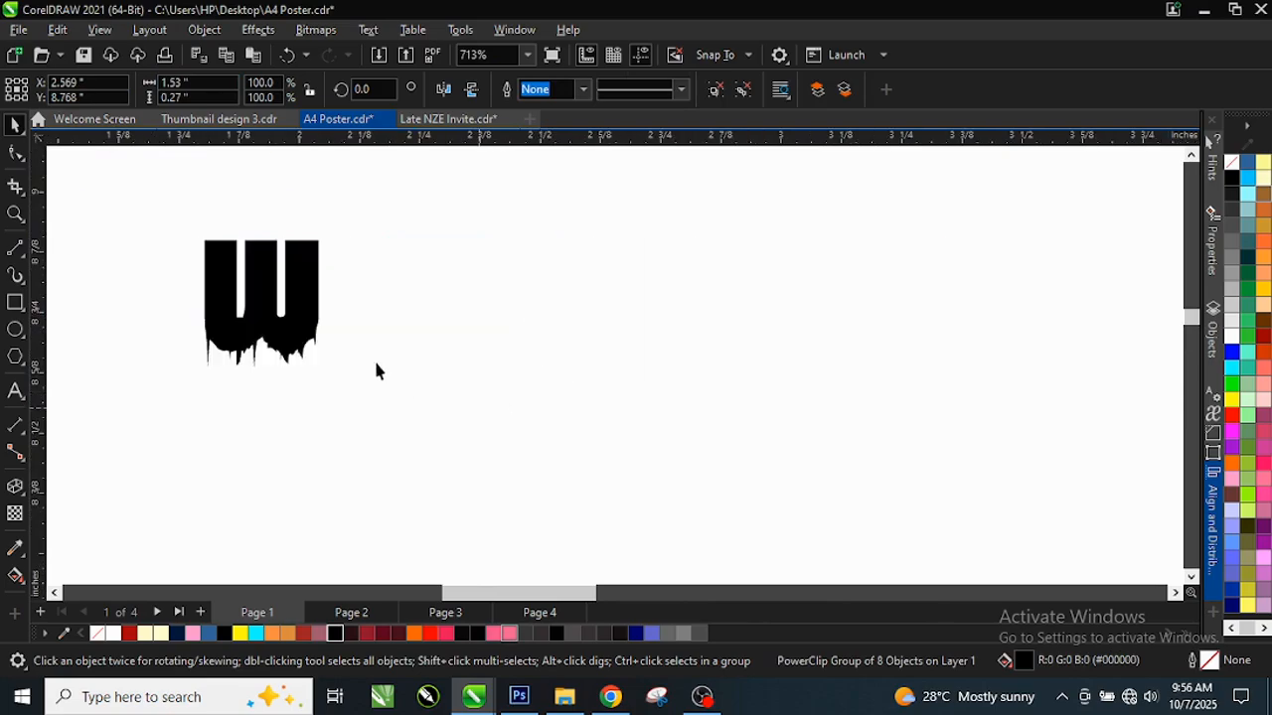
scroll(395, 333, "up", 3)
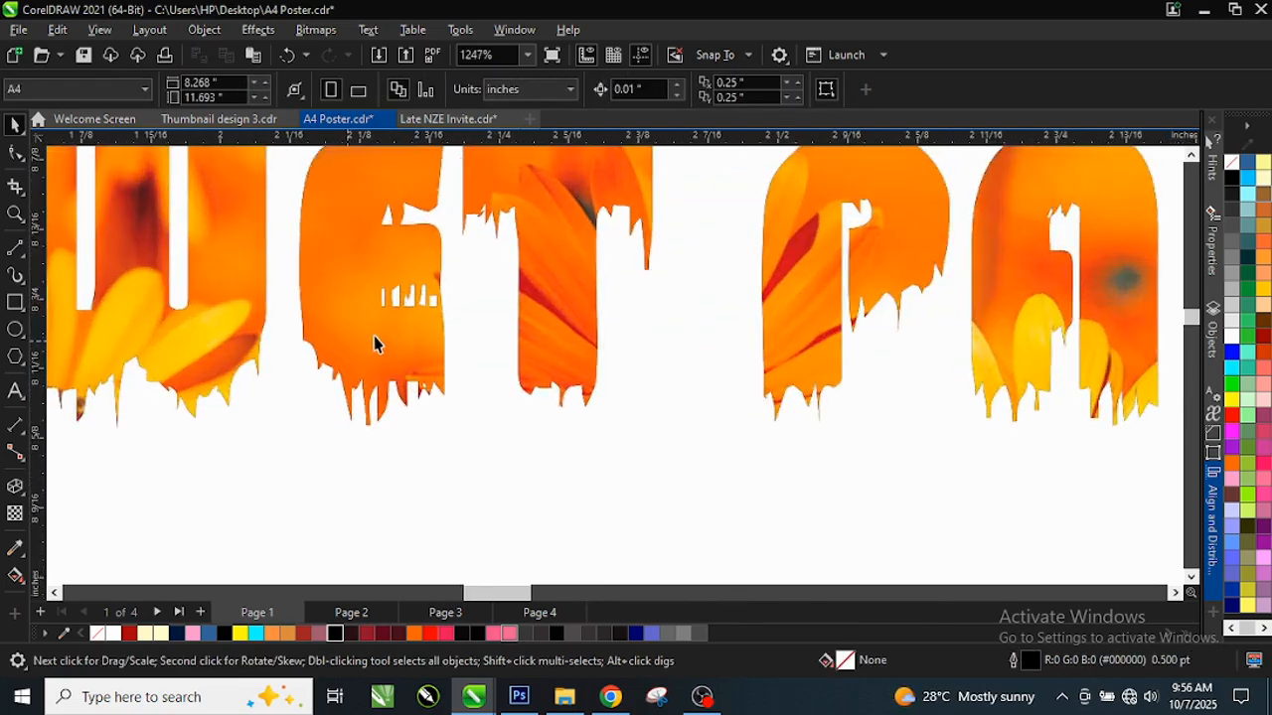
scroll(397, 338, "down", 2)
scroll(473, 338, "down", 2)
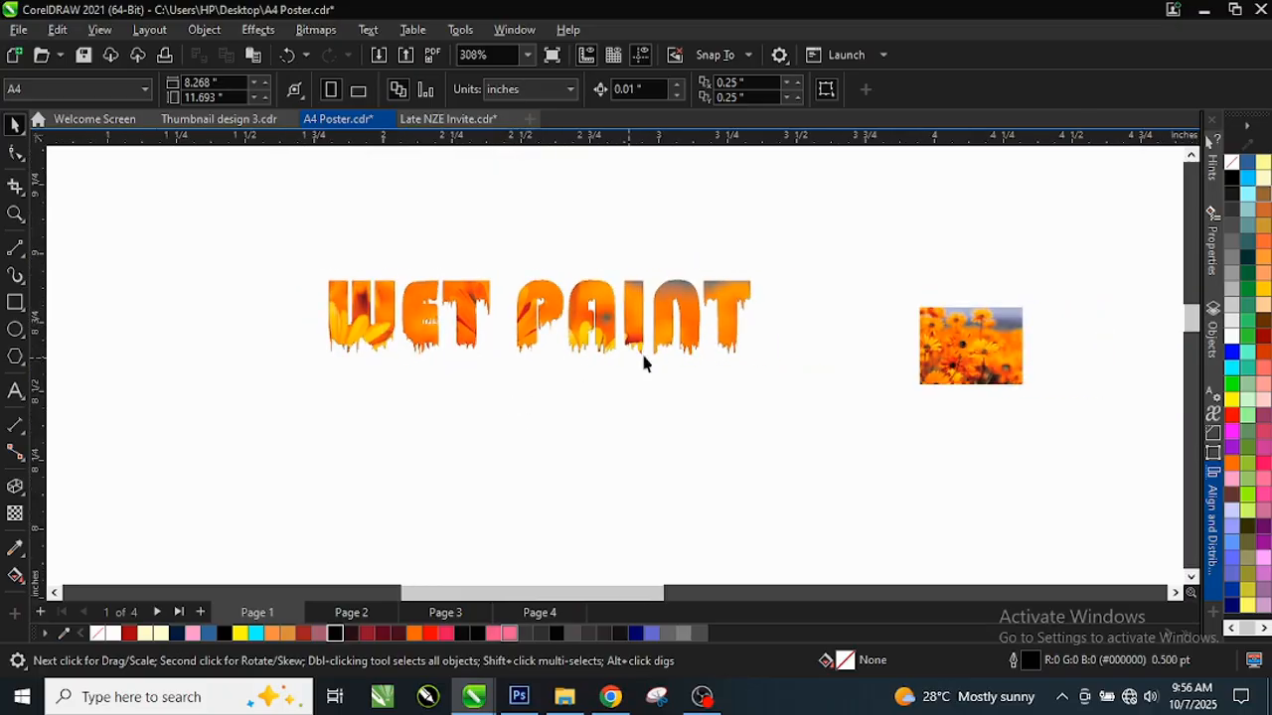
scroll(642, 360, "up", 3)
scroll(536, 353, "down", 3)
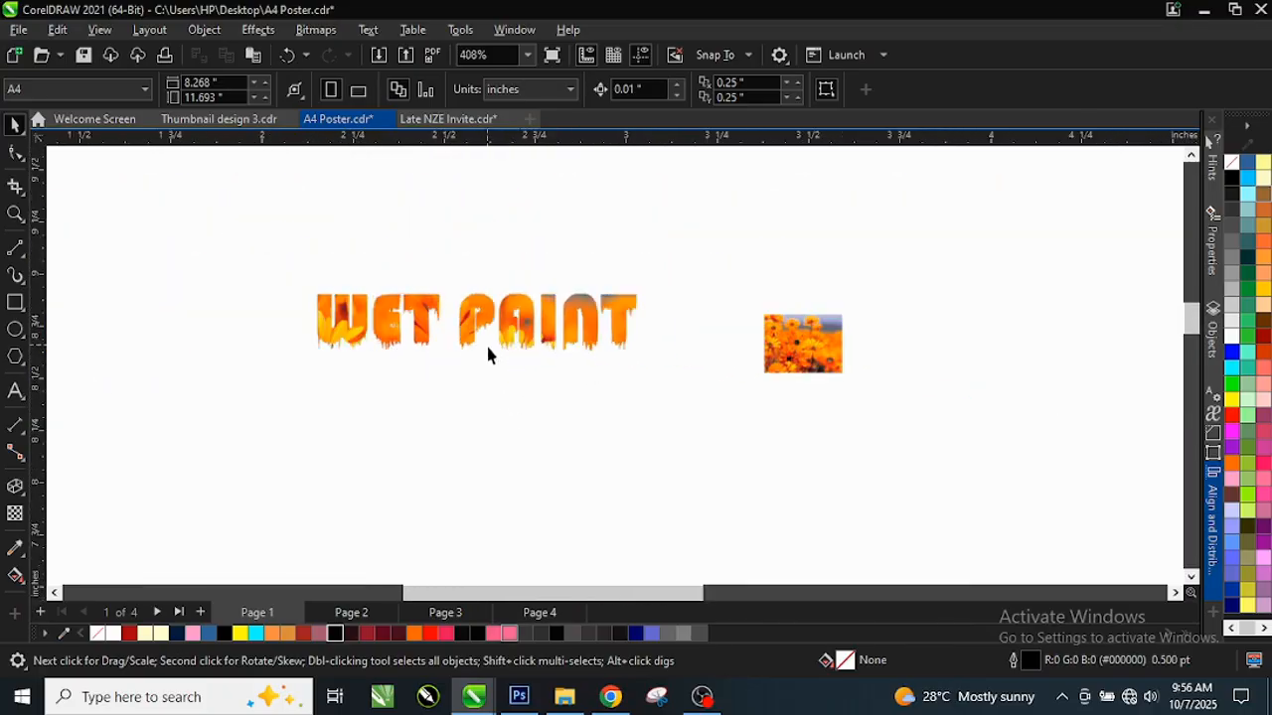
scroll(946, 349, "up", 3)
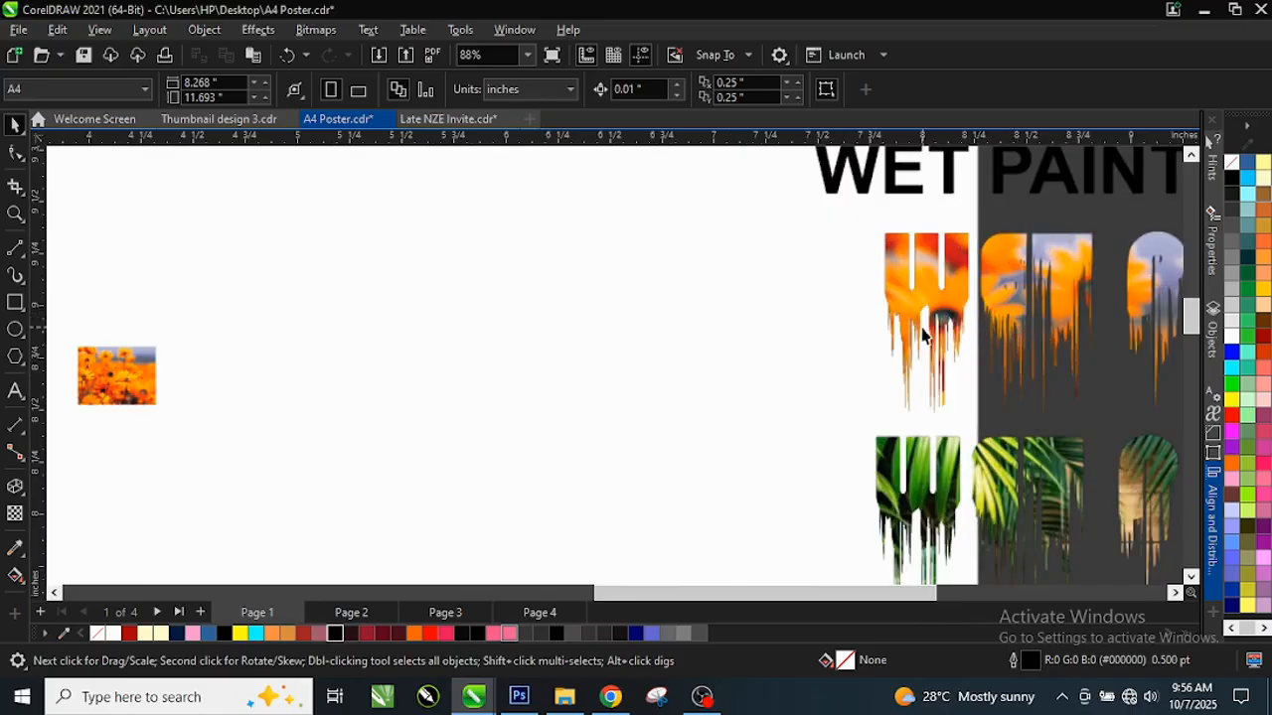
scroll(934, 328, "down", 2)
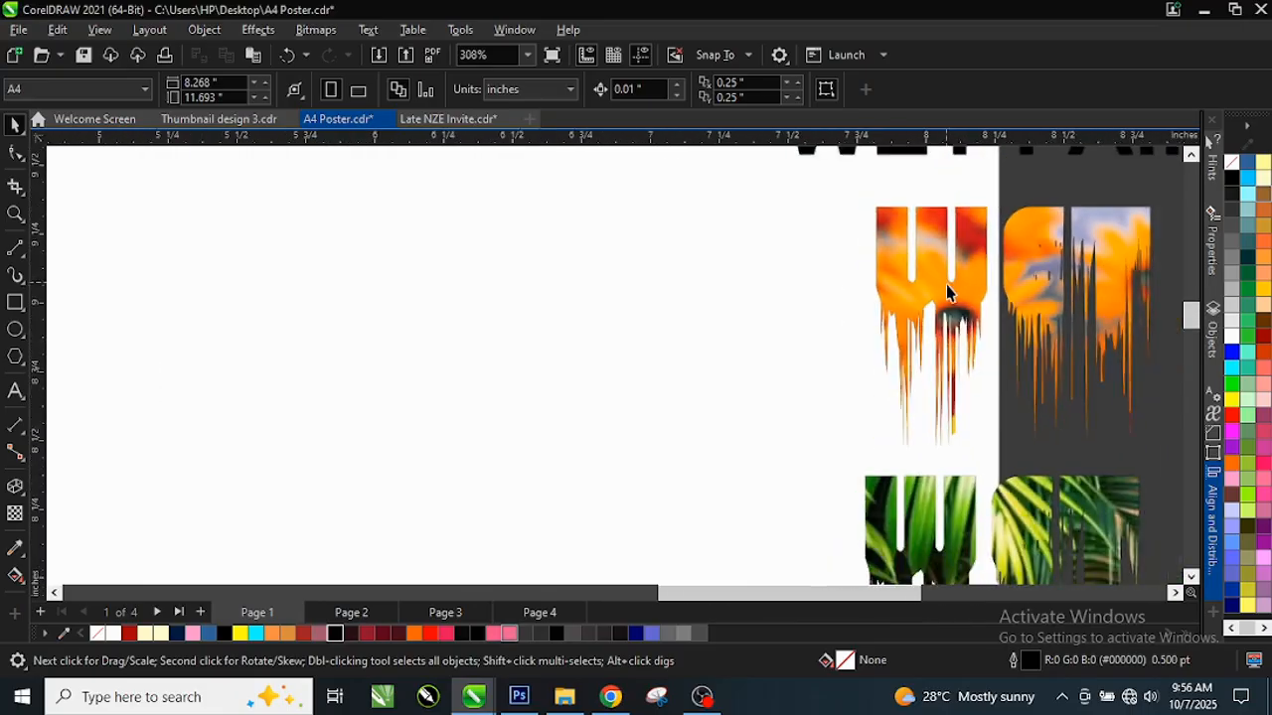
scroll(949, 284, "down", 5)
scroll(231, 337, "up", 4)
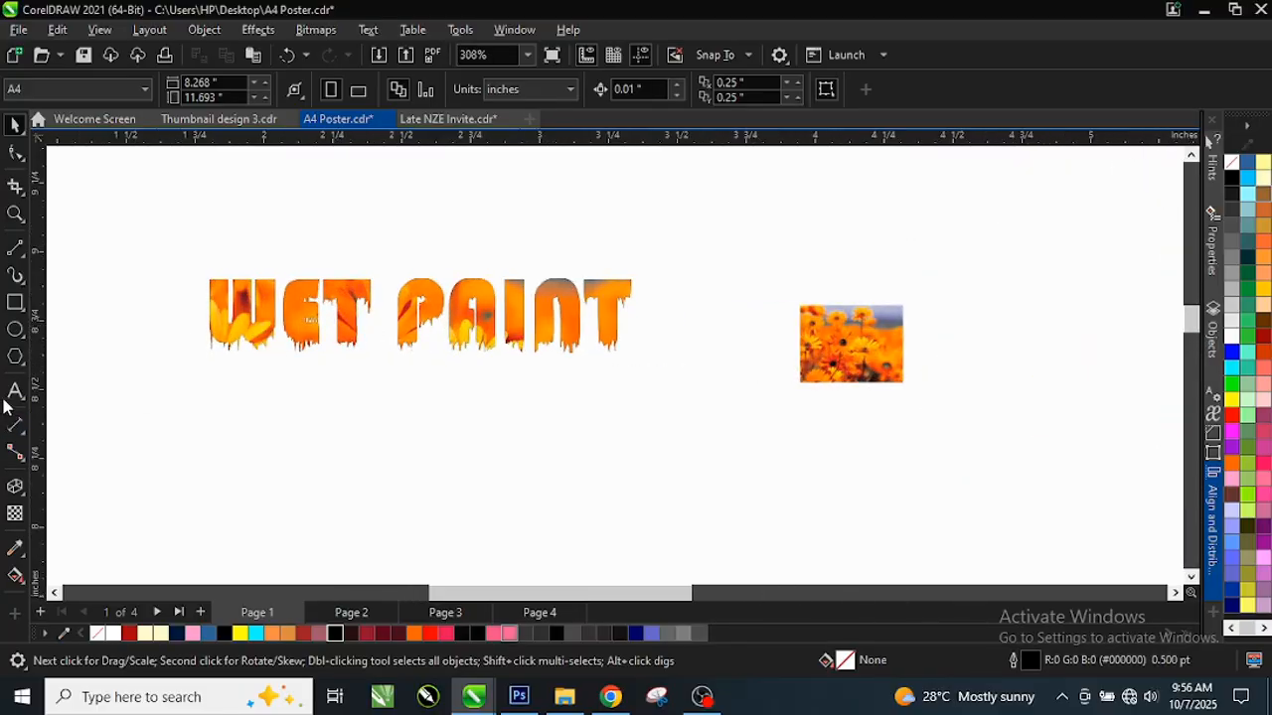
Step: Add the artistic text WET PAINT below the flower-filled version and set its font to Bauhaus 93
key("F8")
left_click(260, 448)
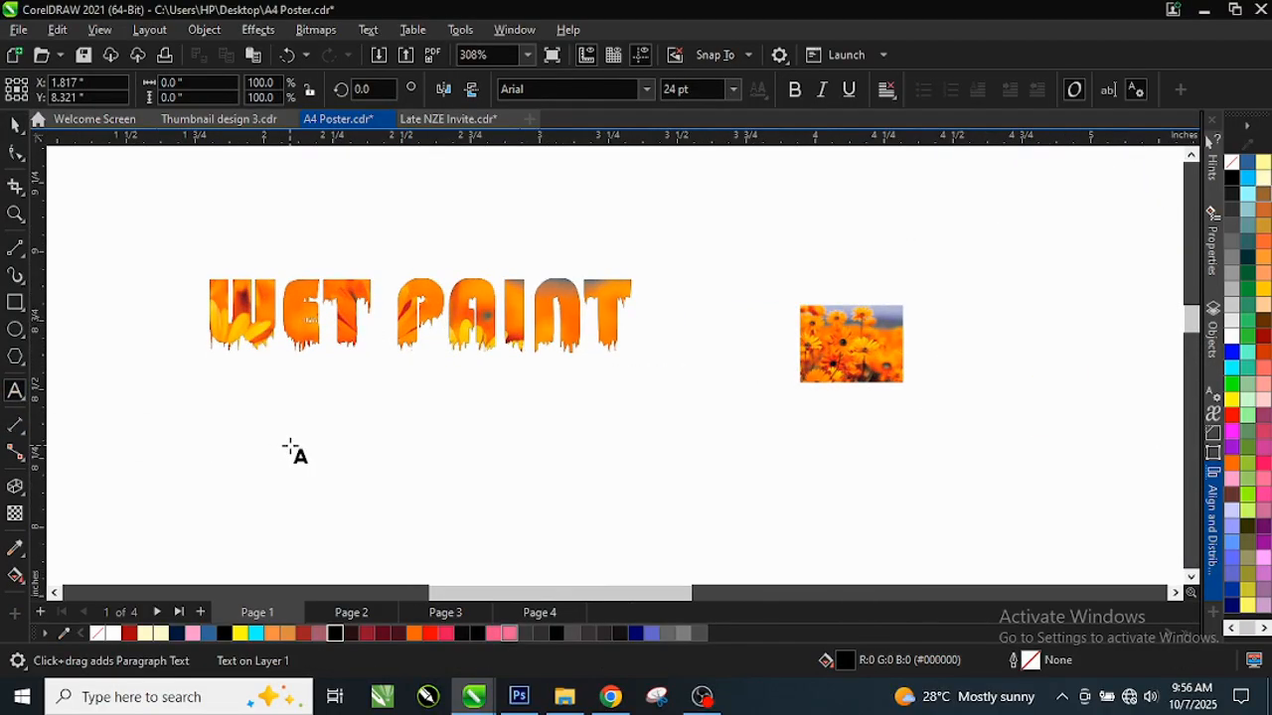
type("WEP")
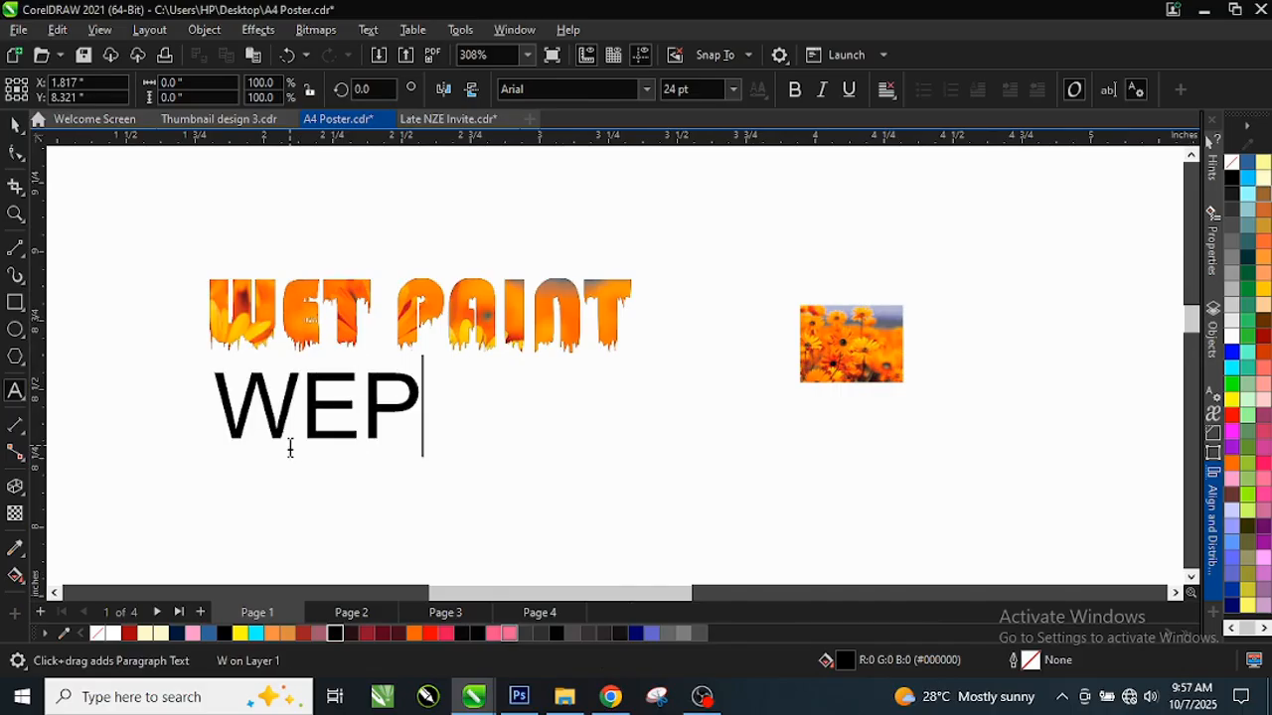
key("BackSpace")
type("T ")
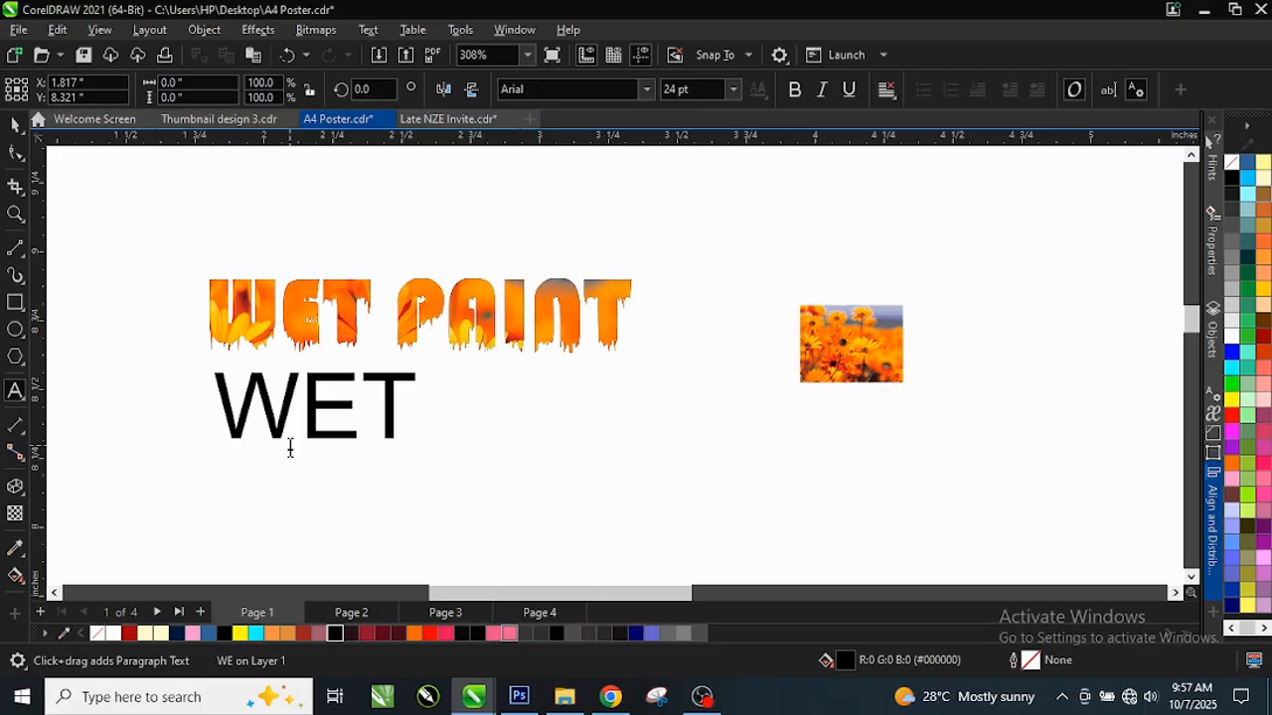
type("PAINT")
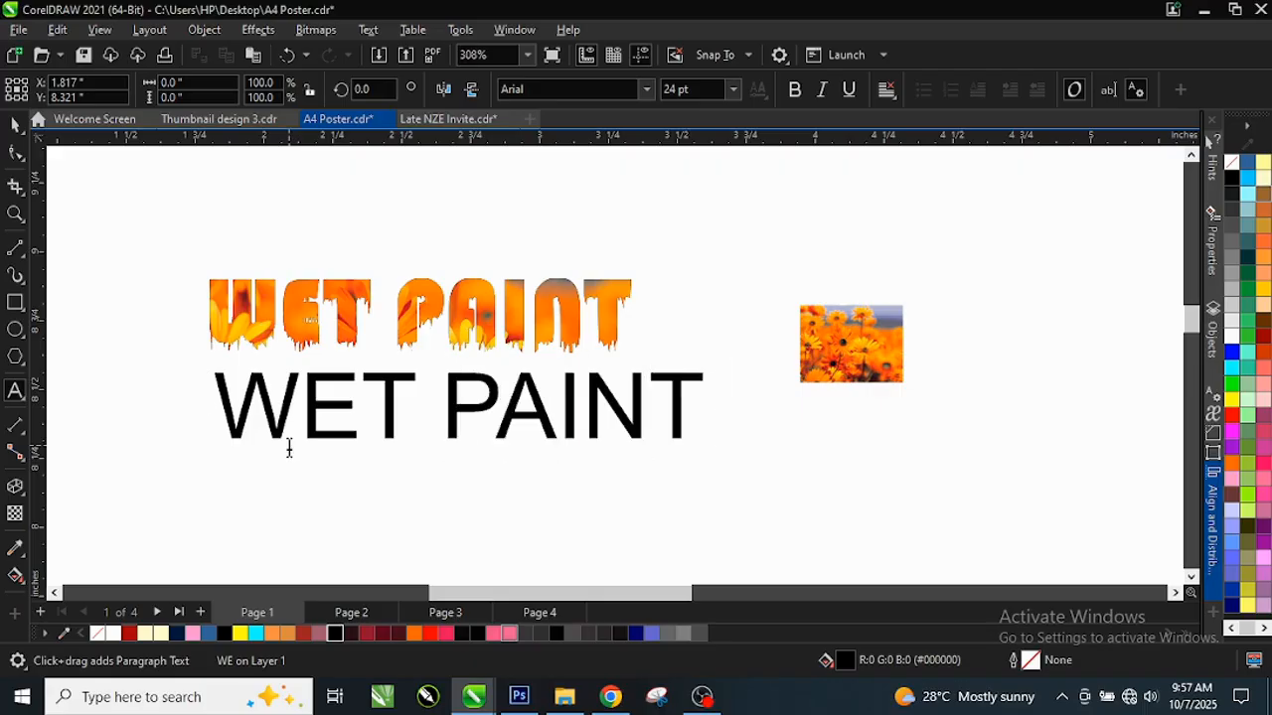
key("ctrl+space")
left_click(647, 90)
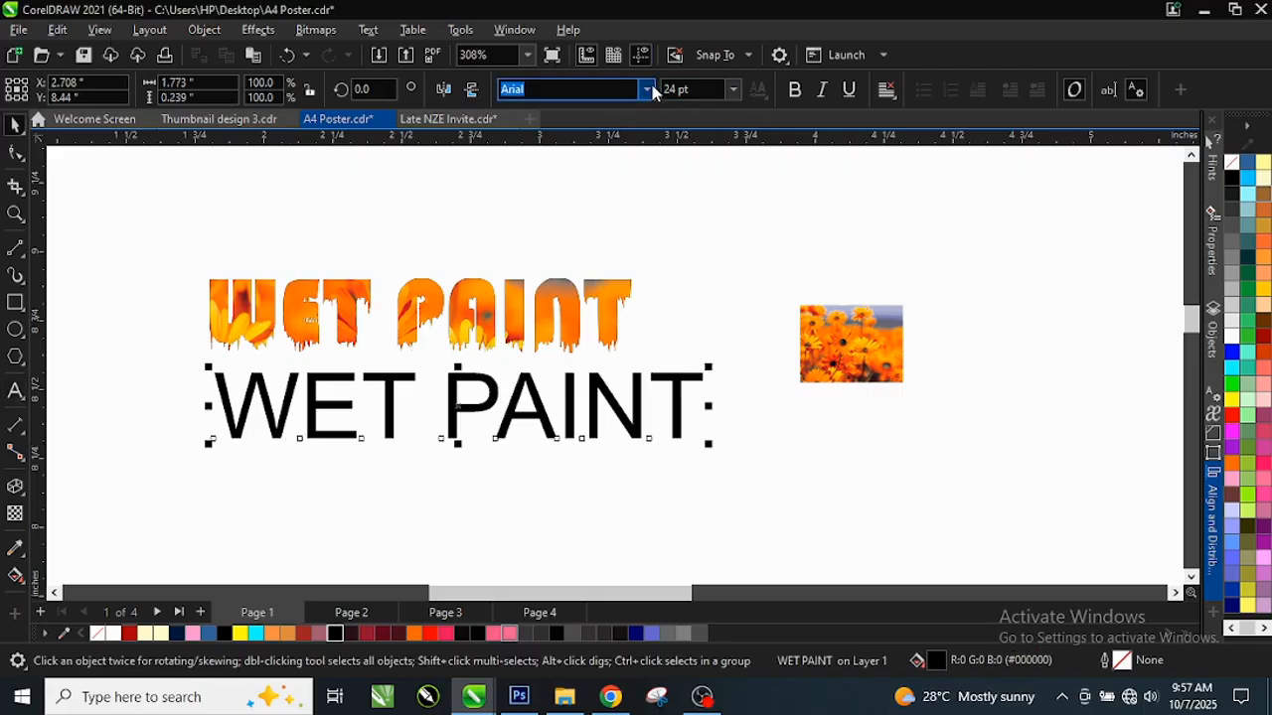
left_click(571, 149)
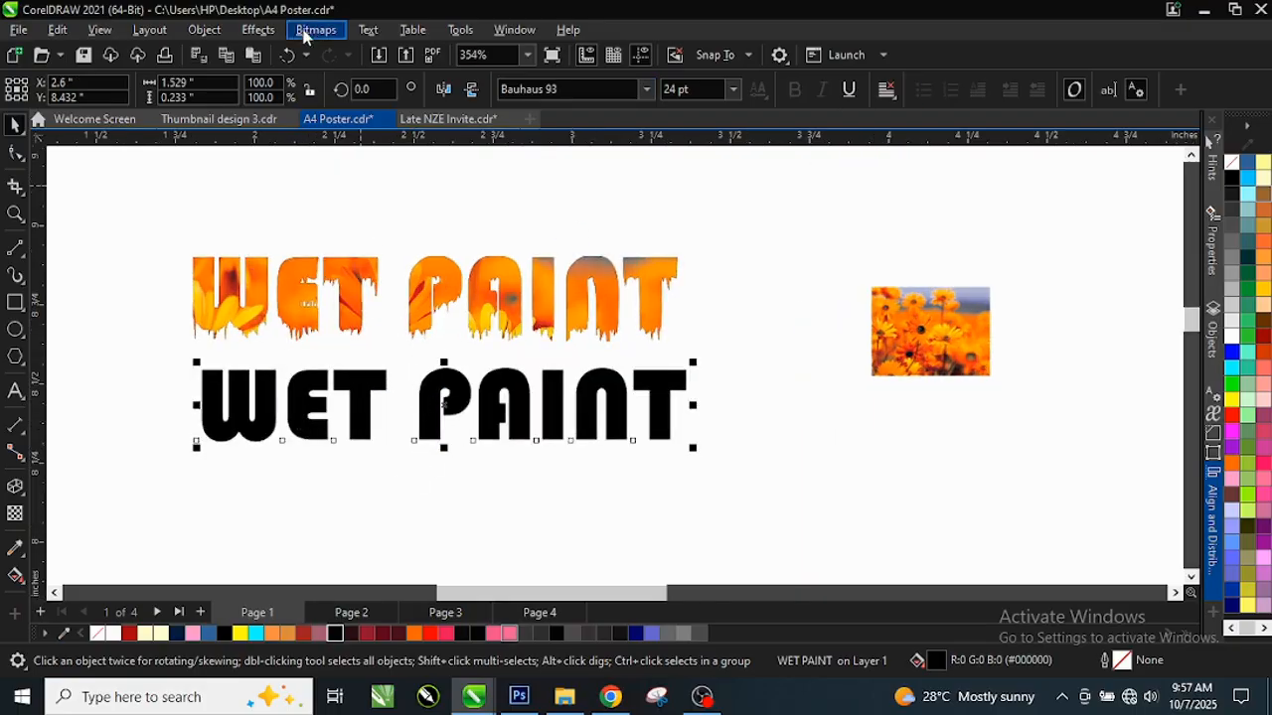
Step: Apply the Wet Paint distortion to the black WET PAINT text with wetness 50 and percent 100
left_click(262, 34)
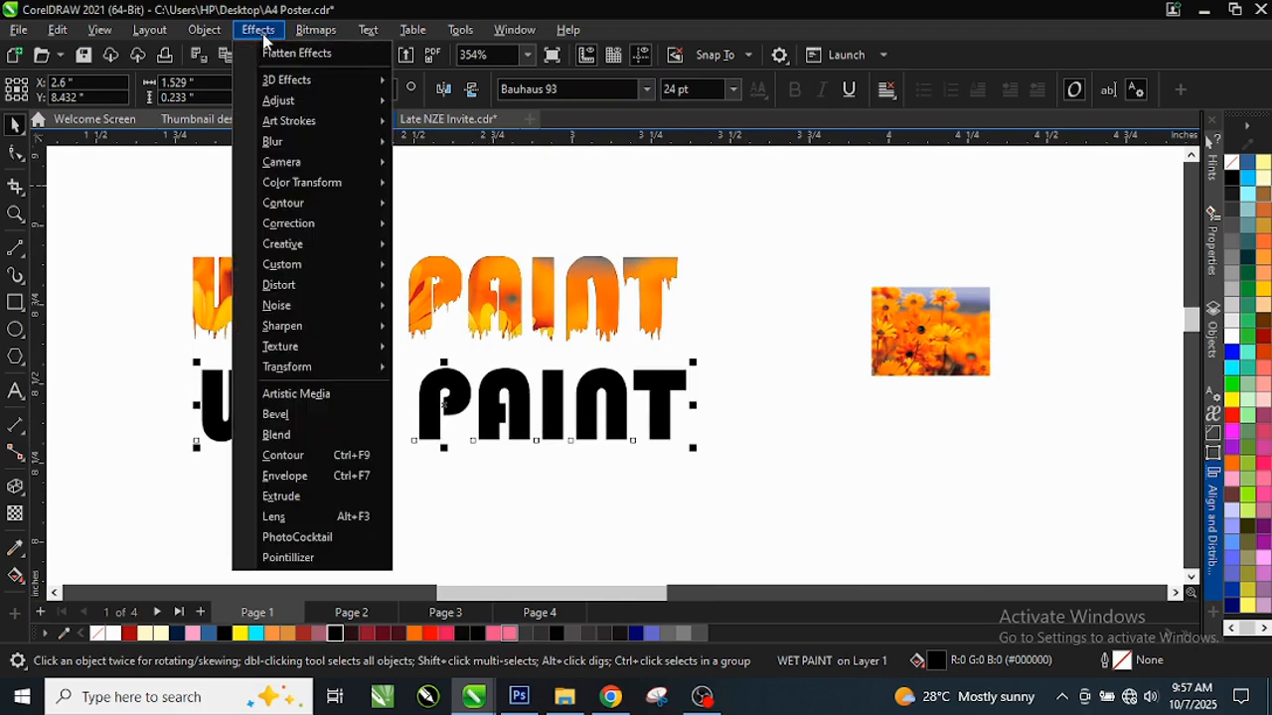
mouse_move(347, 285)
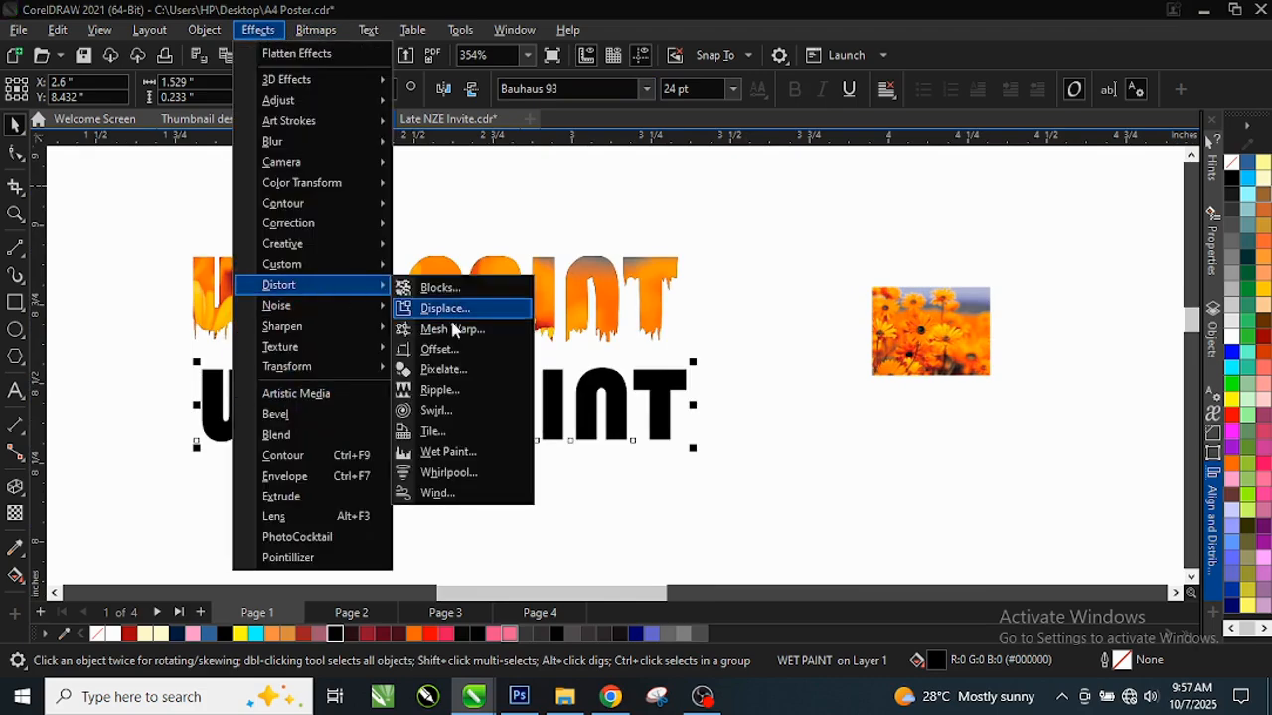
left_click(443, 454)
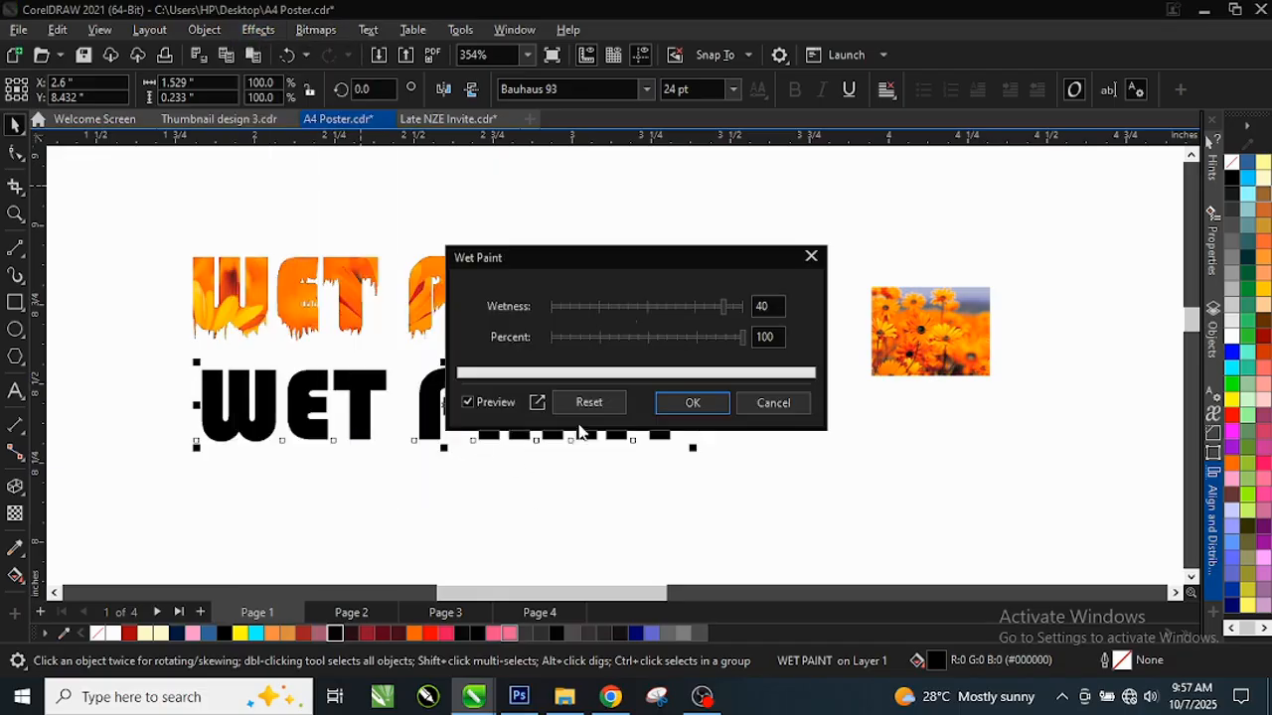
left_click(732, 307)
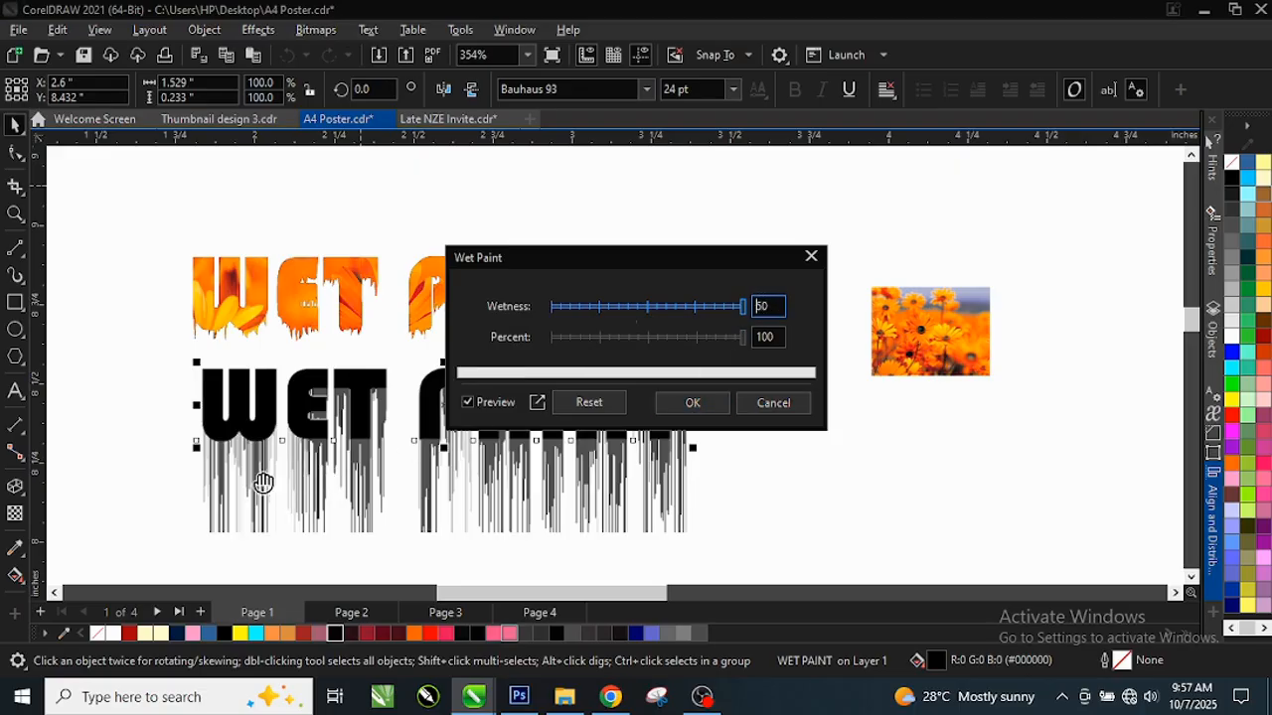
left_click(709, 401)
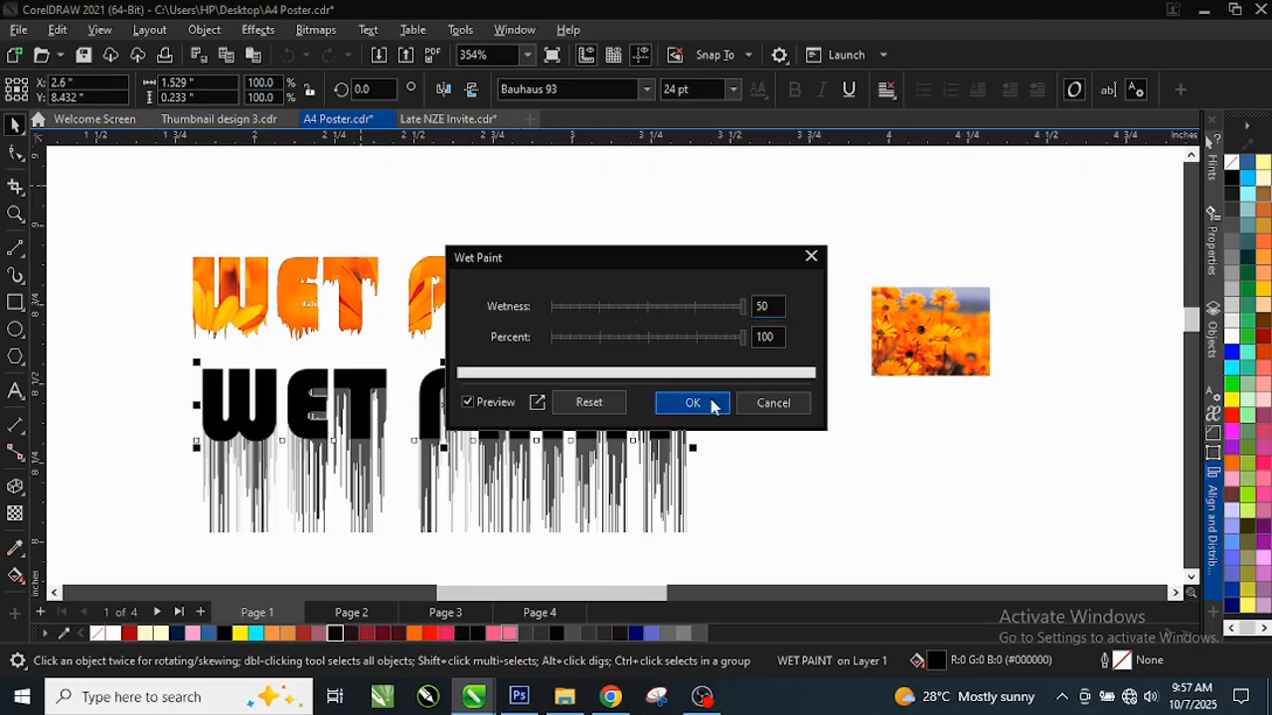
Step: Convert the dripping black text to a 300 dpi RGB Color (24-bit) bitmap with anti-aliasing and a transparent background
scroll(314, 516, "up", 1)
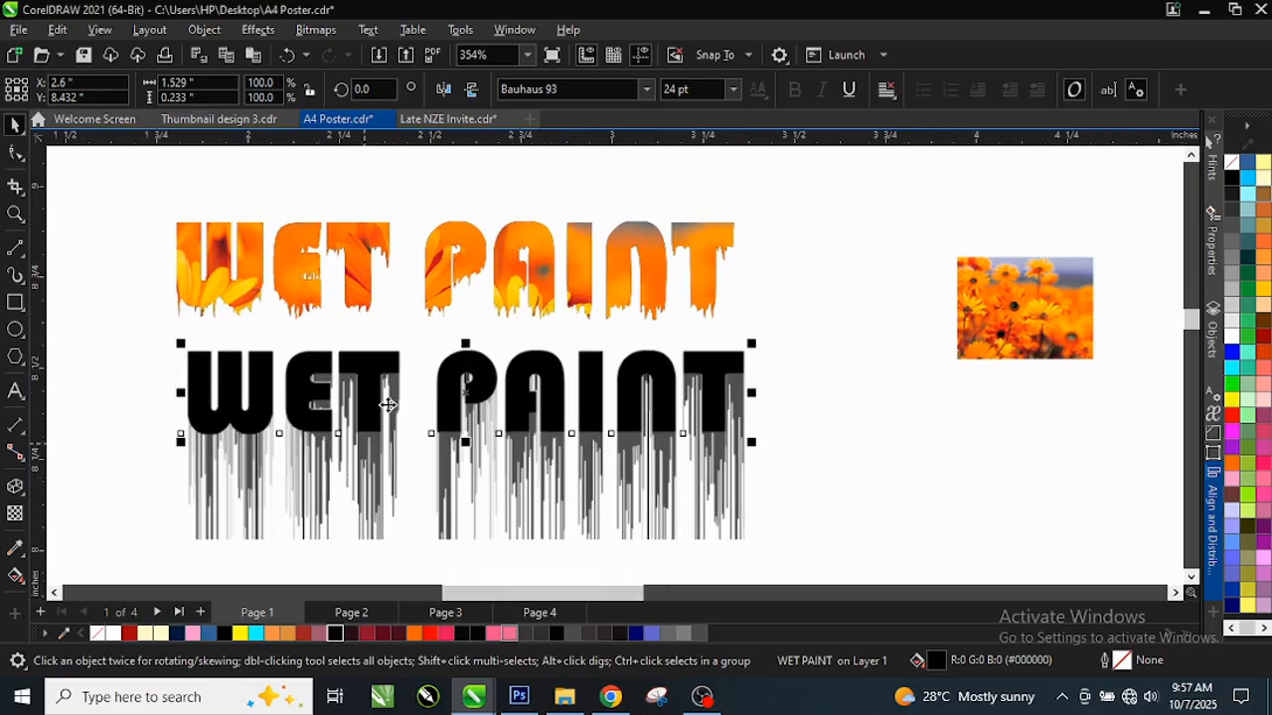
left_click(316, 29)
left_click(344, 55)
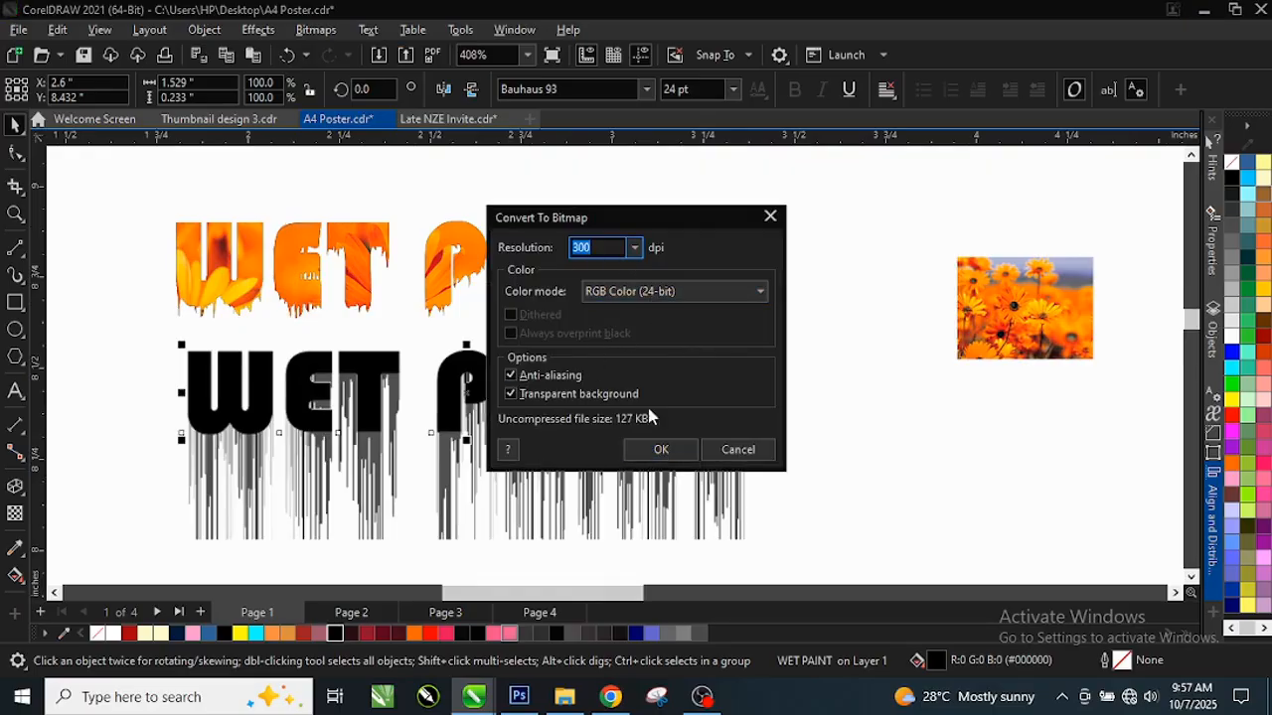
left_click(652, 448)
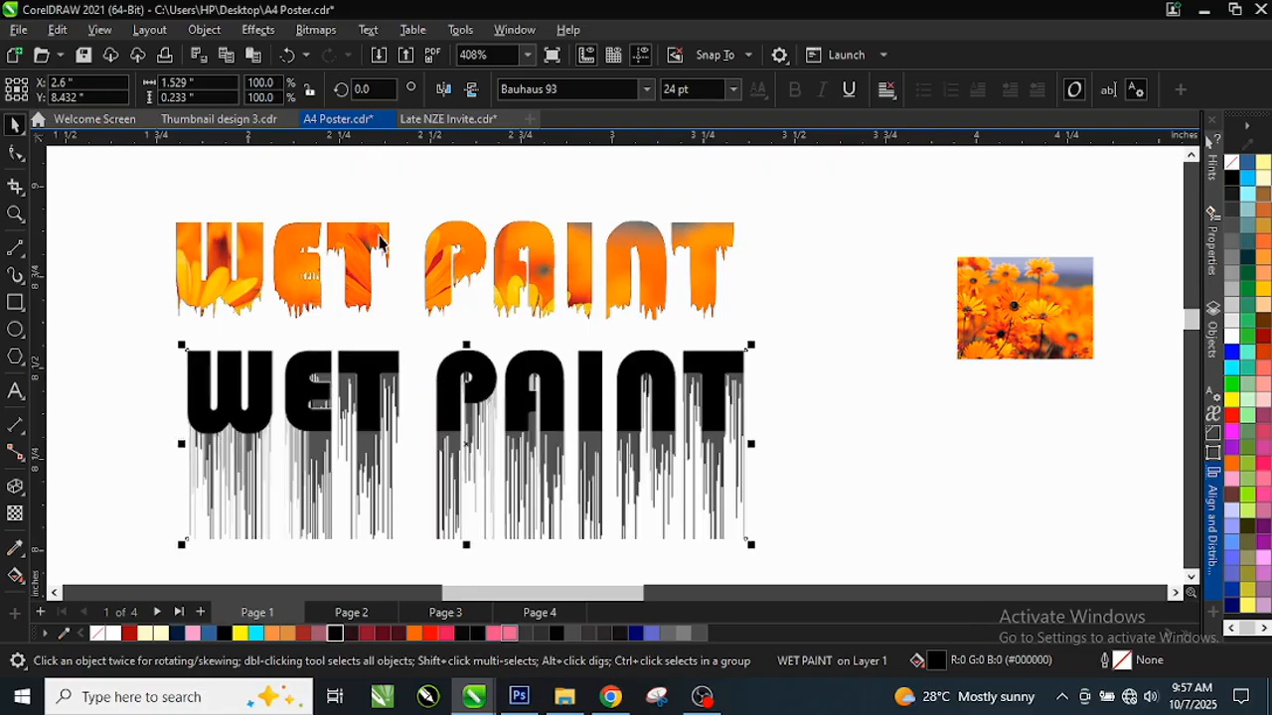
Step: Outline-trace the dripping text bitmap as Line Art, keeping the original and removing the background color automatically
left_click(316, 29)
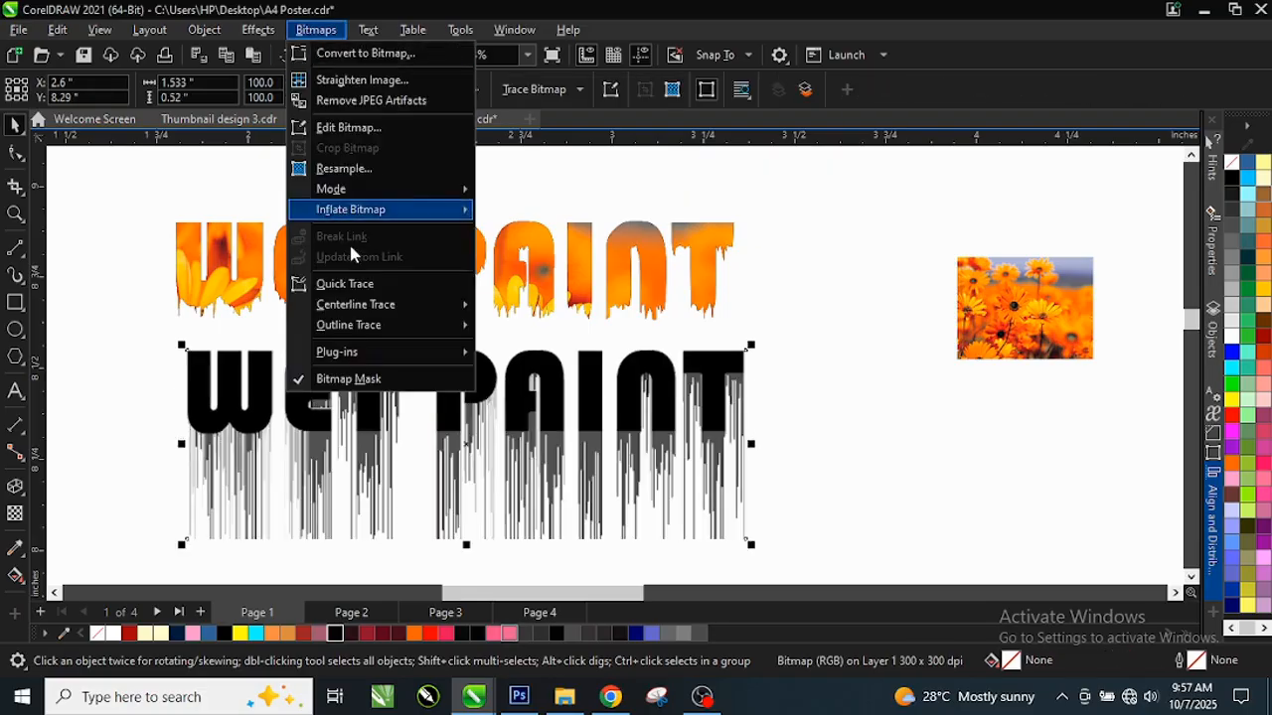
mouse_move(386, 328)
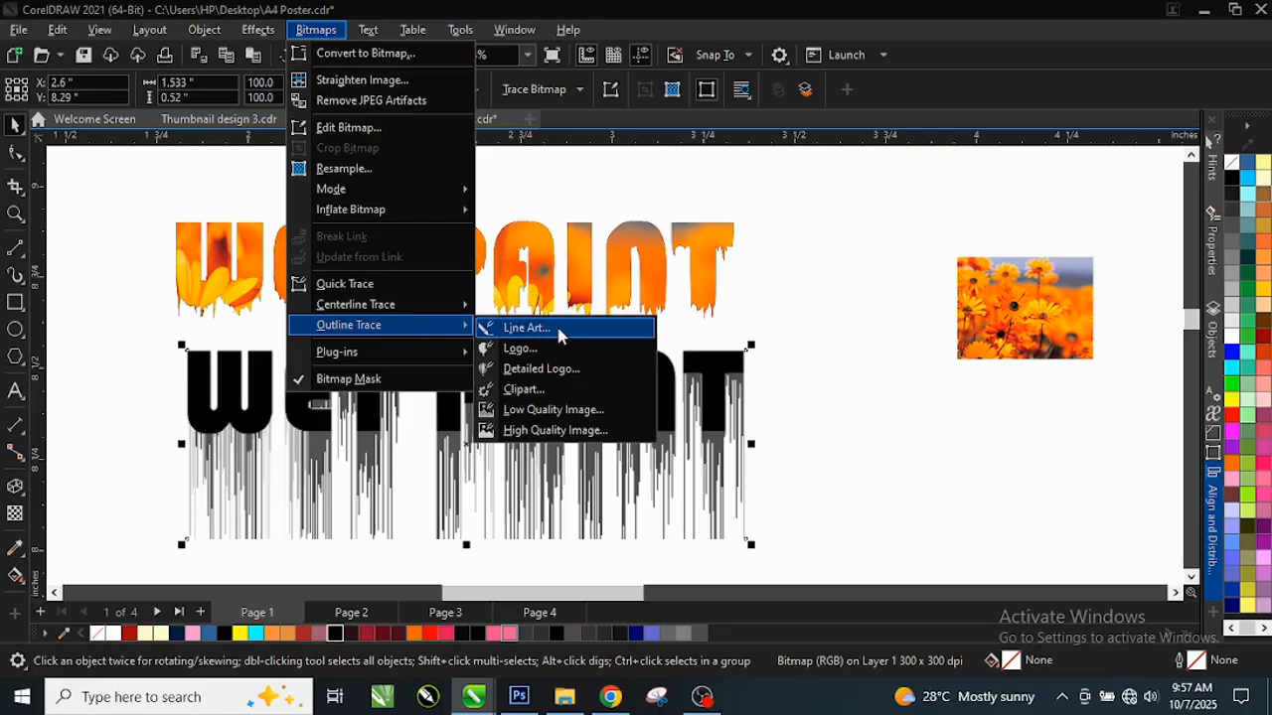
left_click(507, 328)
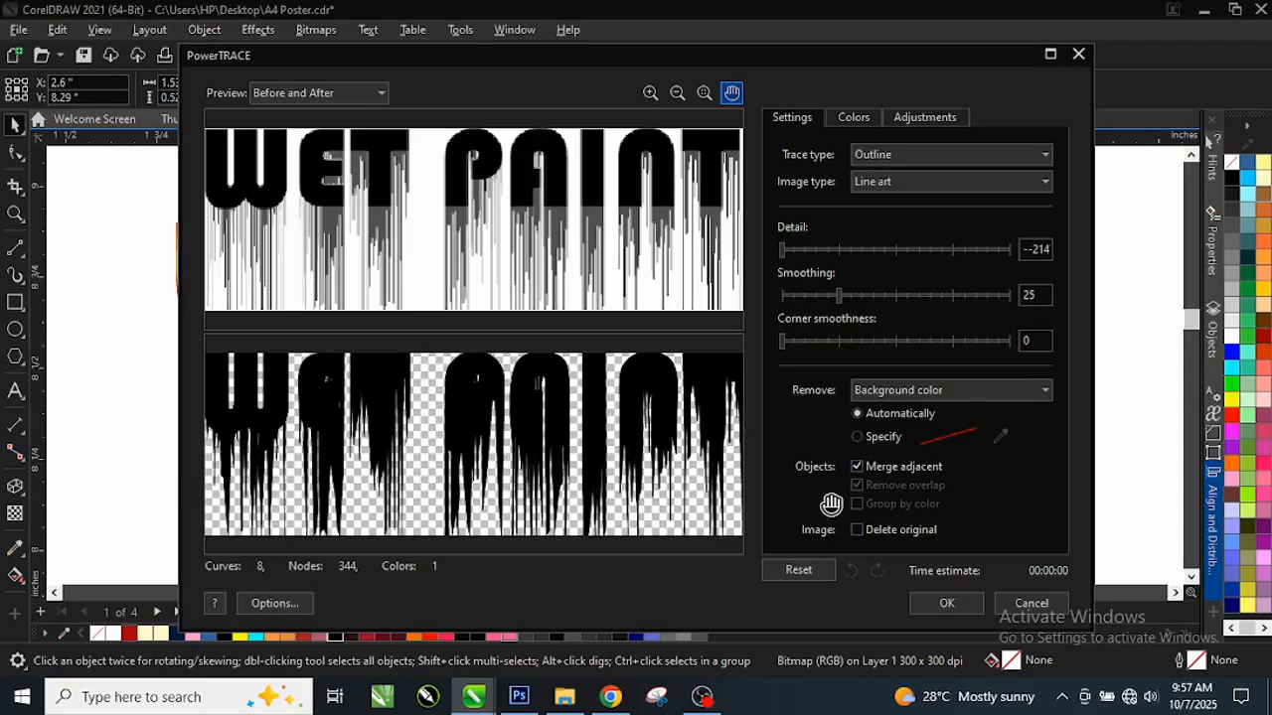
left_click(942, 603)
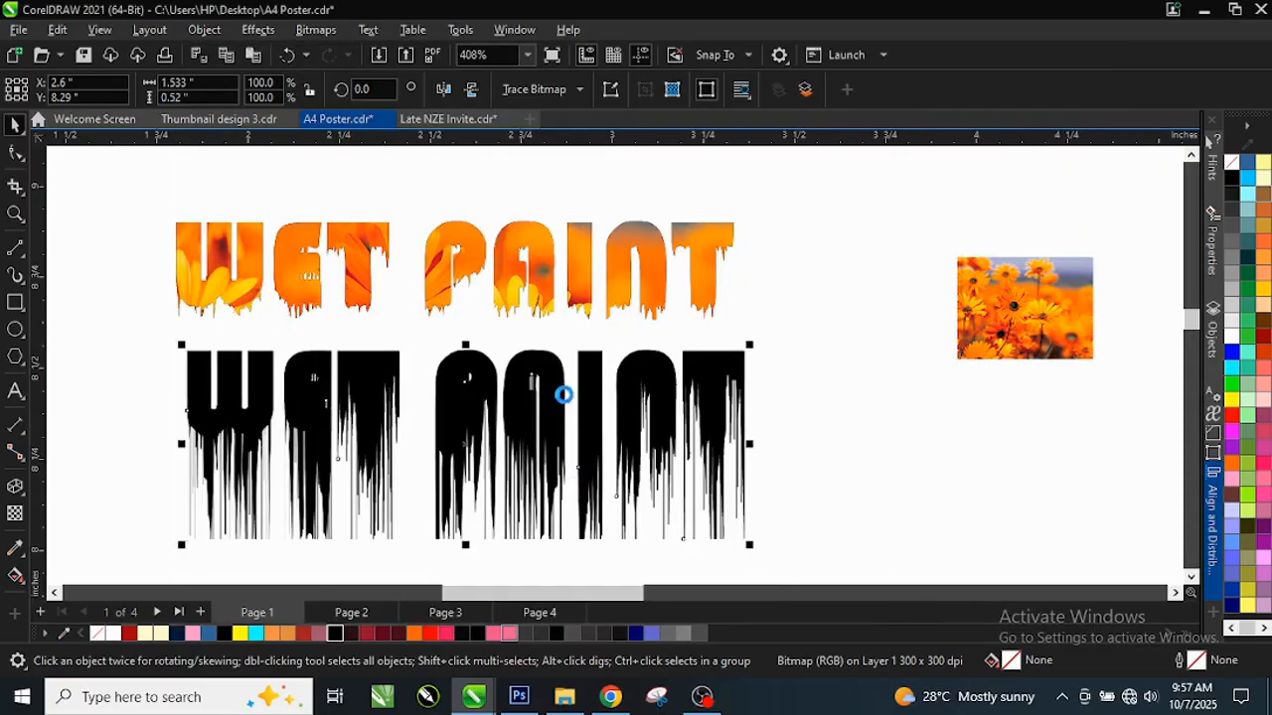
Step: Move the traced text above the flower-filled WET PAINT and delete the original black text bitmap
scroll(543, 424, "down", 1)
mouse_move(504, 427)
left_mouse_down()
mouse_move(739, 315)
mouse_move(464, 208)
left_mouse_up()
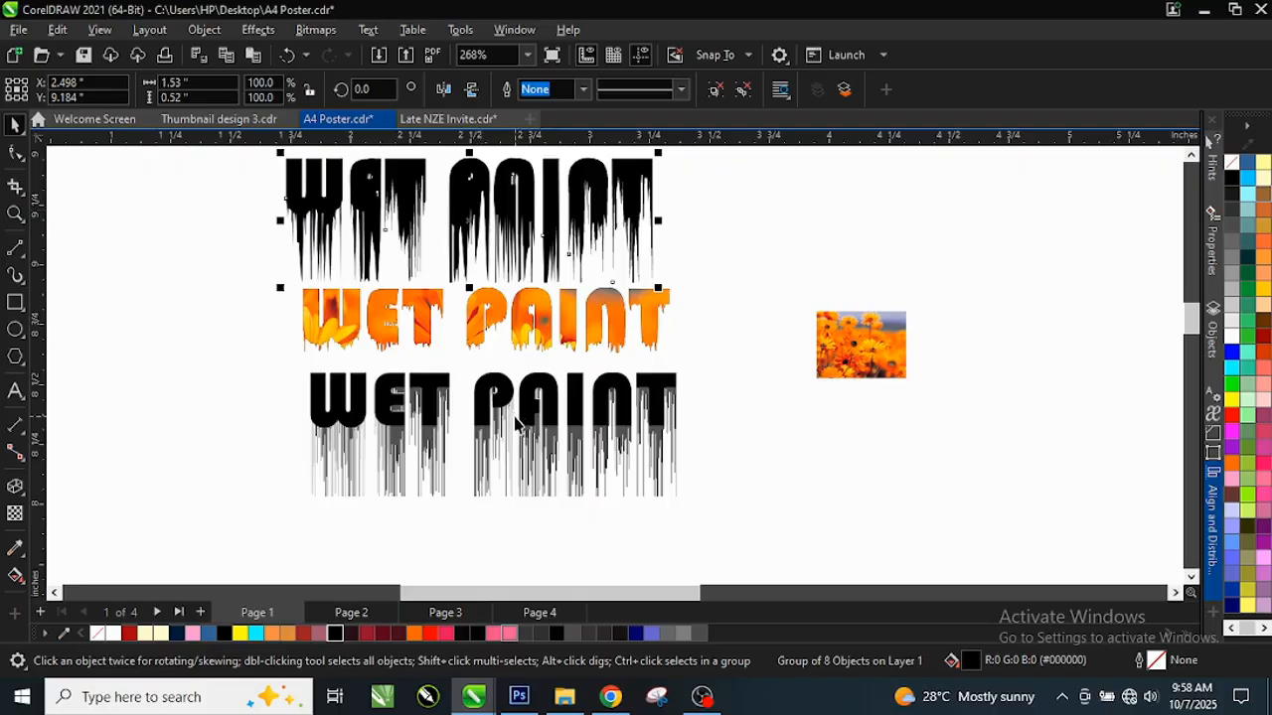
left_click(521, 423)
key("Delete")
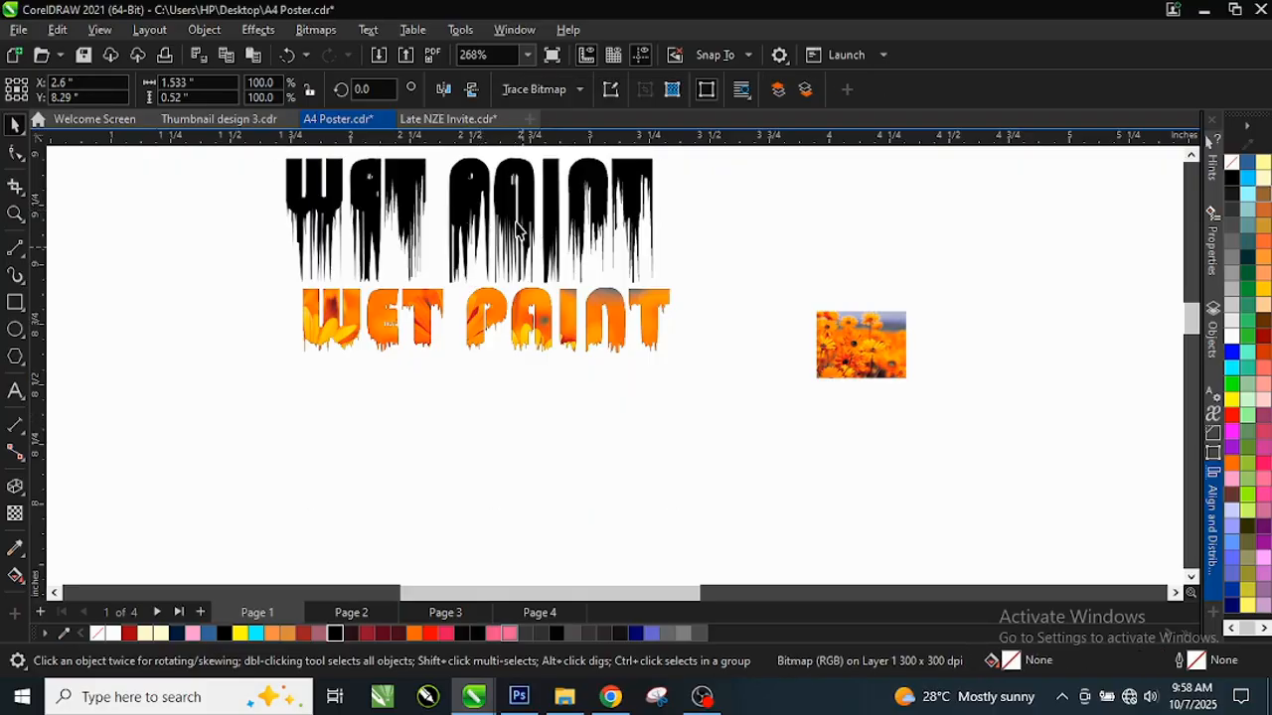
scroll(530, 194, "up", 1)
left_click_drag(493, 207, 523, 213)
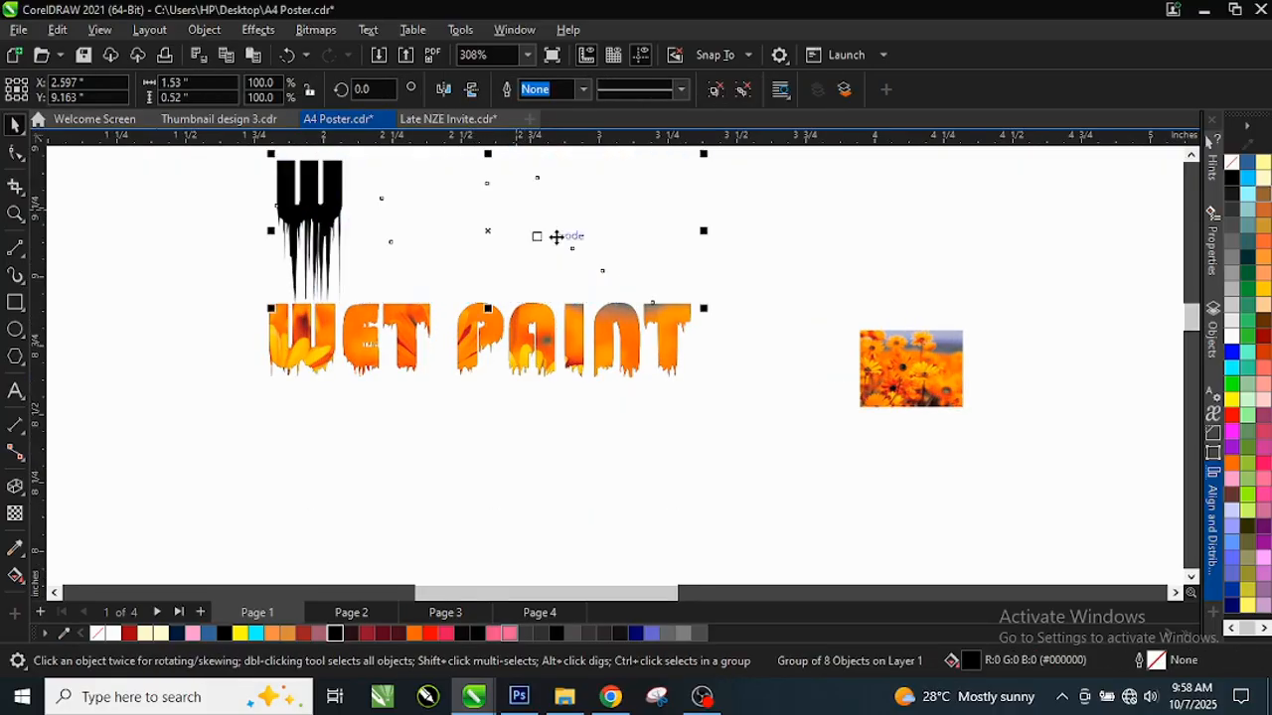
Step: PowerClip the flower image inside the traced long-drip WET PAINT text
scroll(931, 372, "up", 1)
left_click(931, 379)
right_click(929, 371)
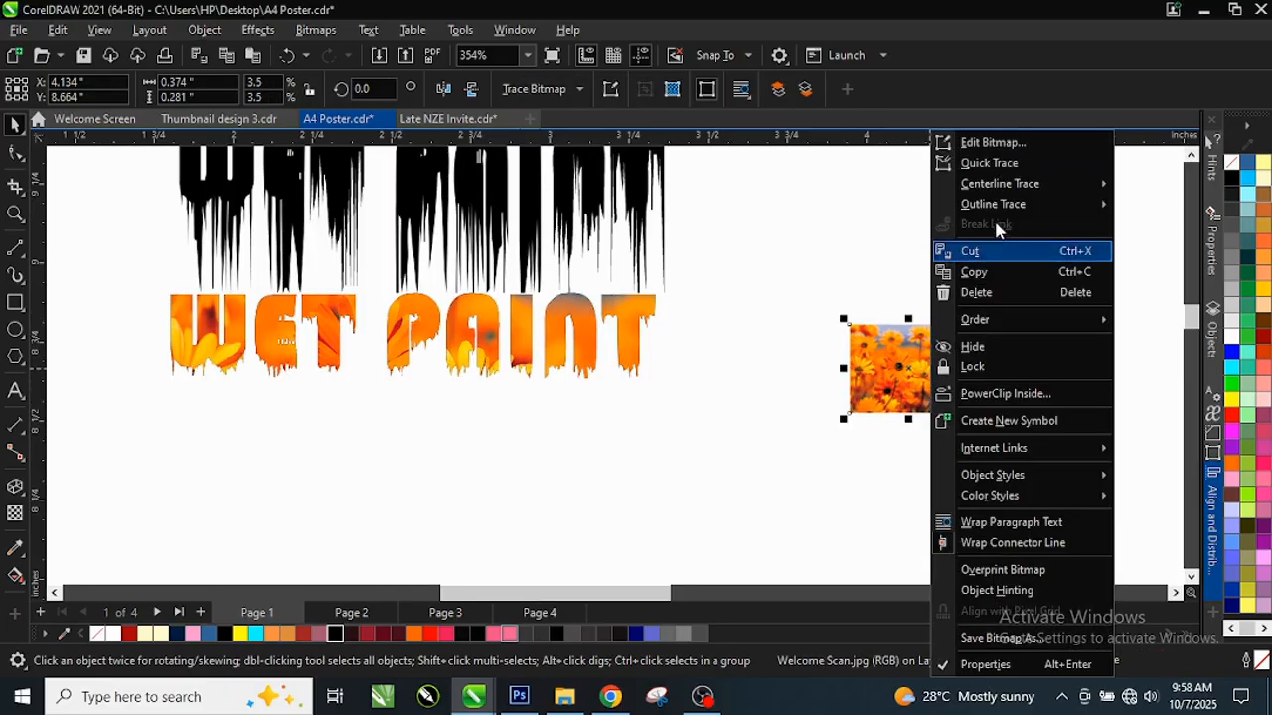
left_click(1006, 393)
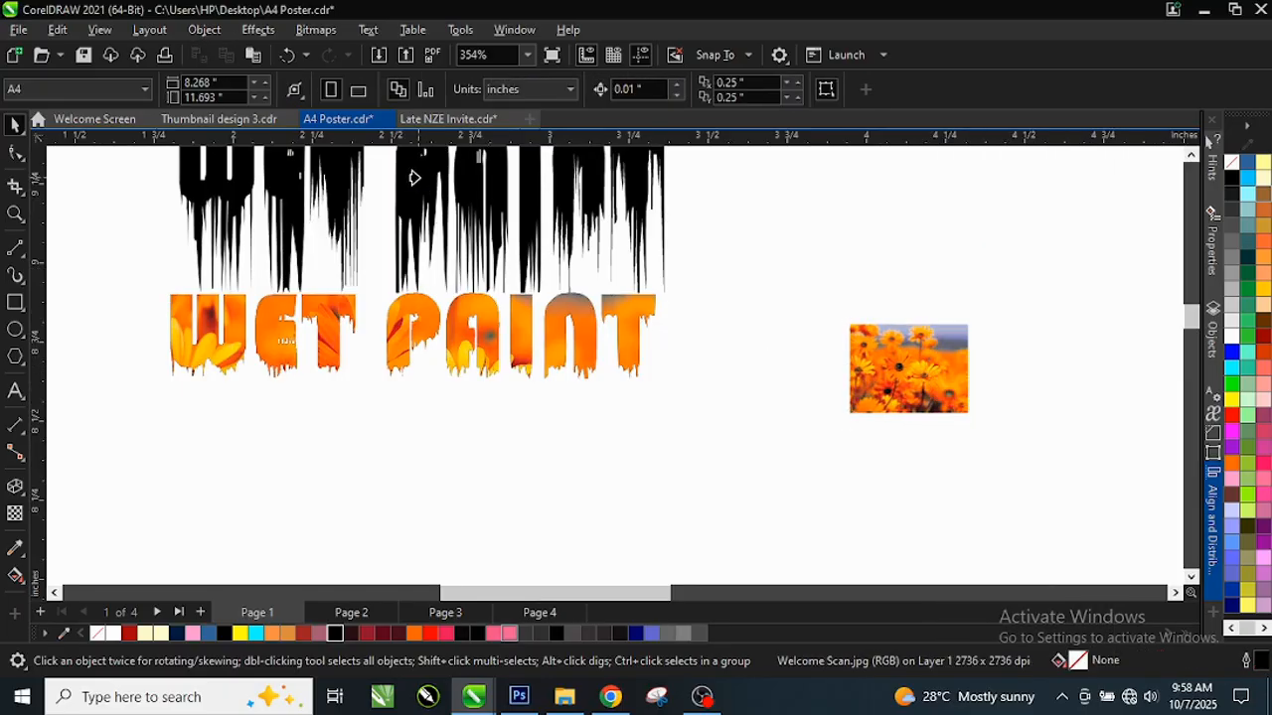
left_click(496, 228)
Step: Edit the PowerClip contents, enlarging the flower image to about 2.25 by 1.69 inches to cover all the long-drip letters
scroll(532, 331, "down", 3)
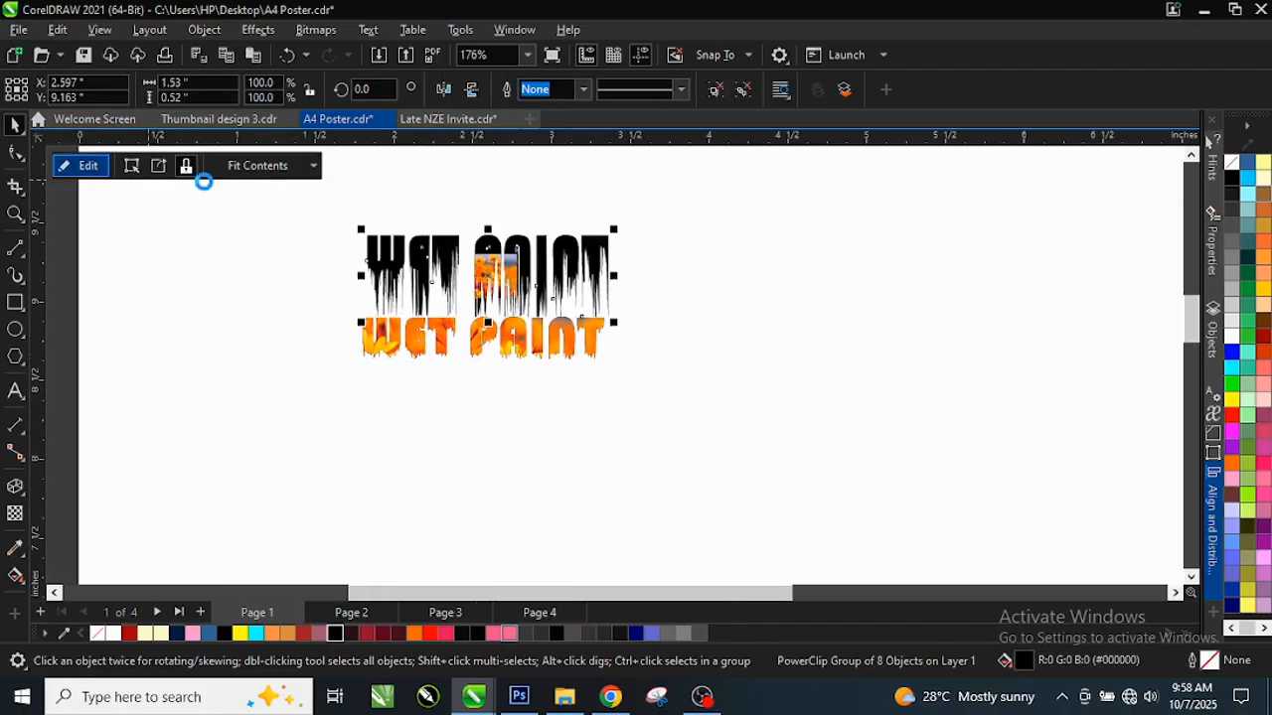
left_click(79, 165)
left_click(512, 276)
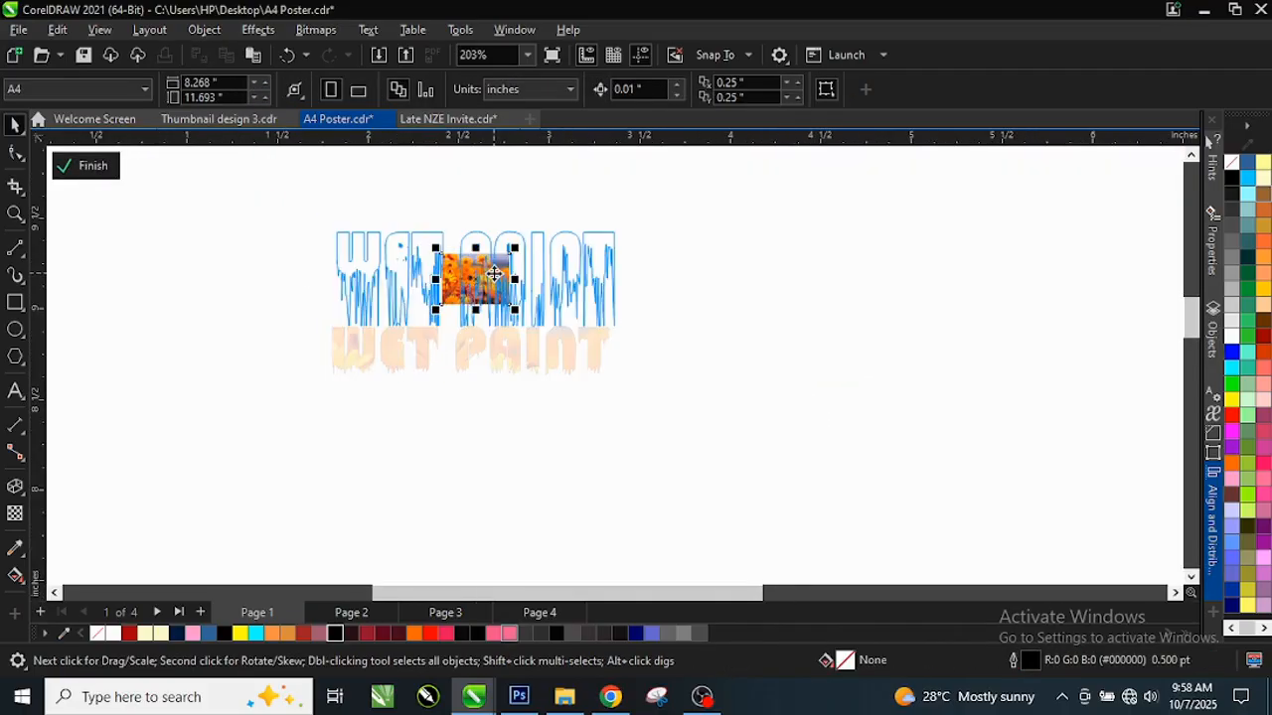
left_click_drag(516, 247, 686, 154)
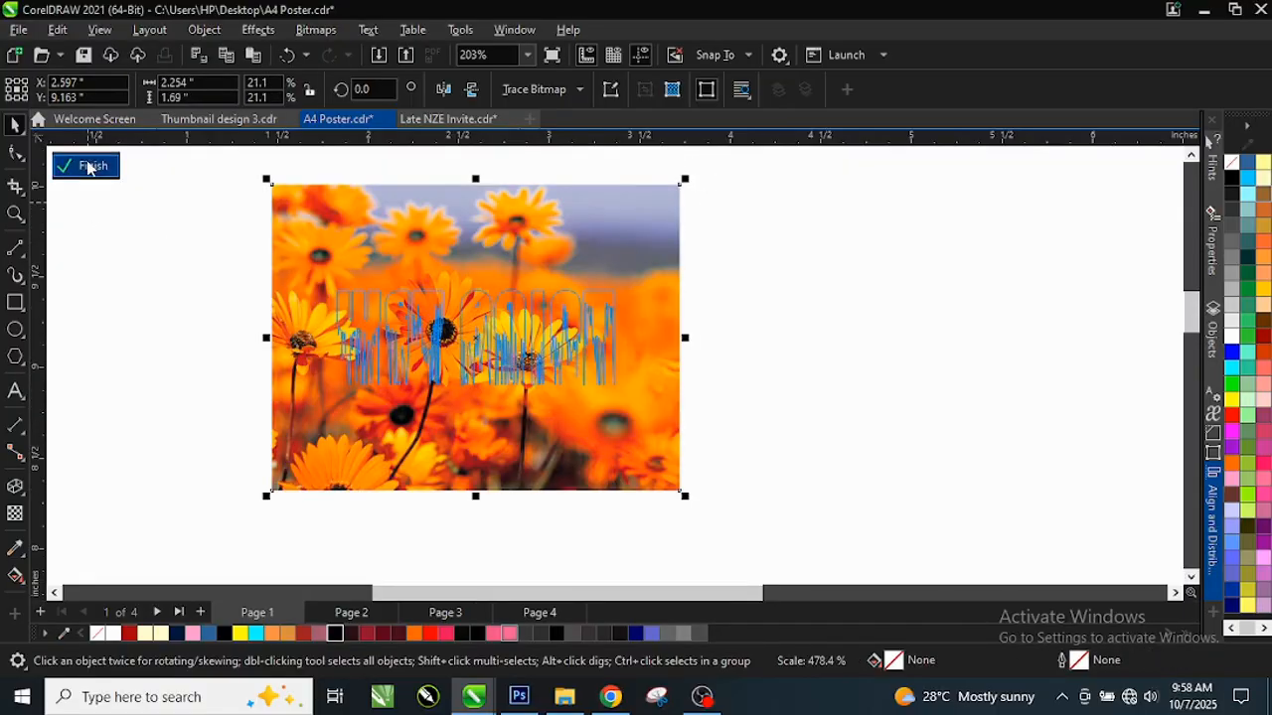
left_click(85, 165)
left_click(487, 368)
Step: Examine the long-drip lettering against the shorter-drip version below it, checking the letter shapes and drip edges
scroll(487, 367, "up", 3)
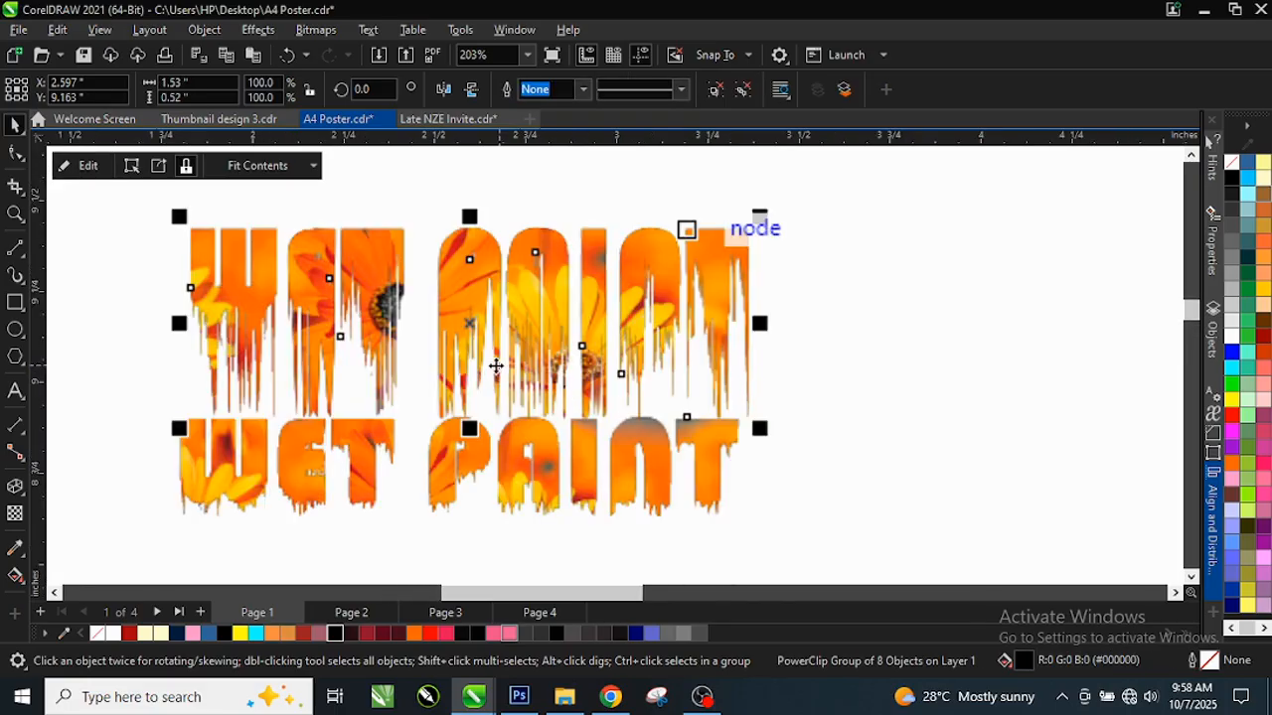
left_click(573, 163)
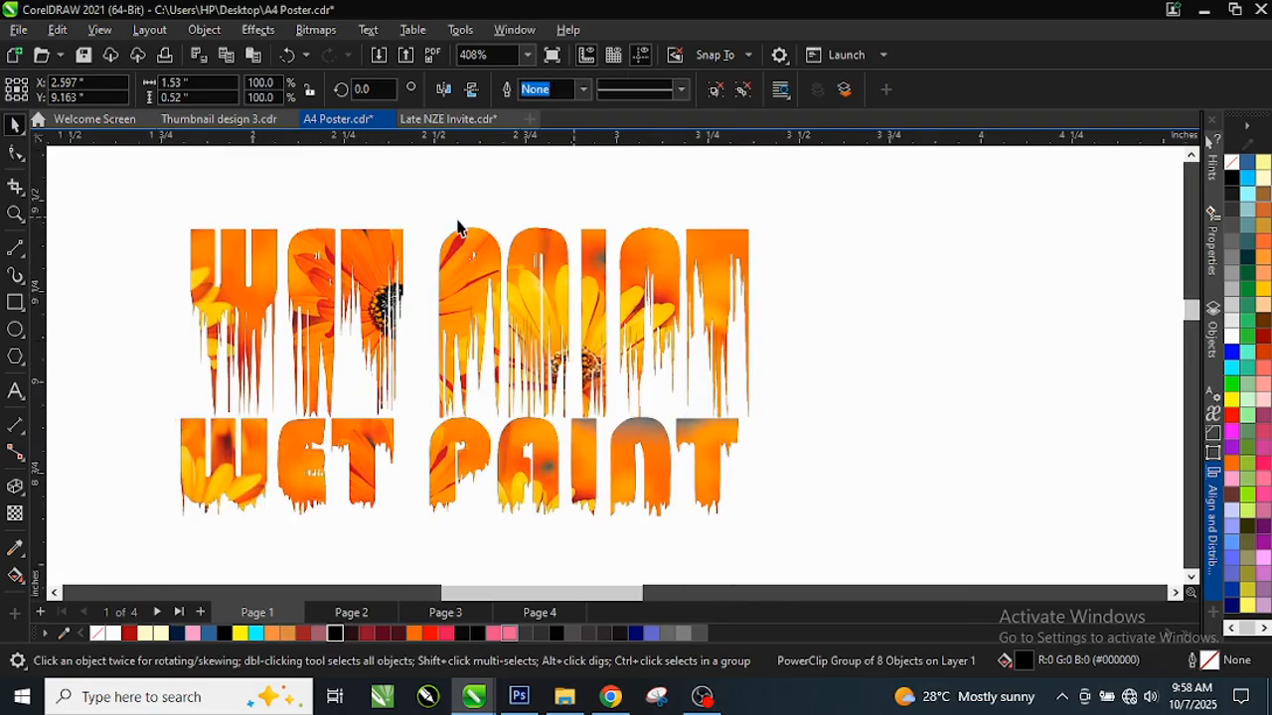
left_click(452, 263)
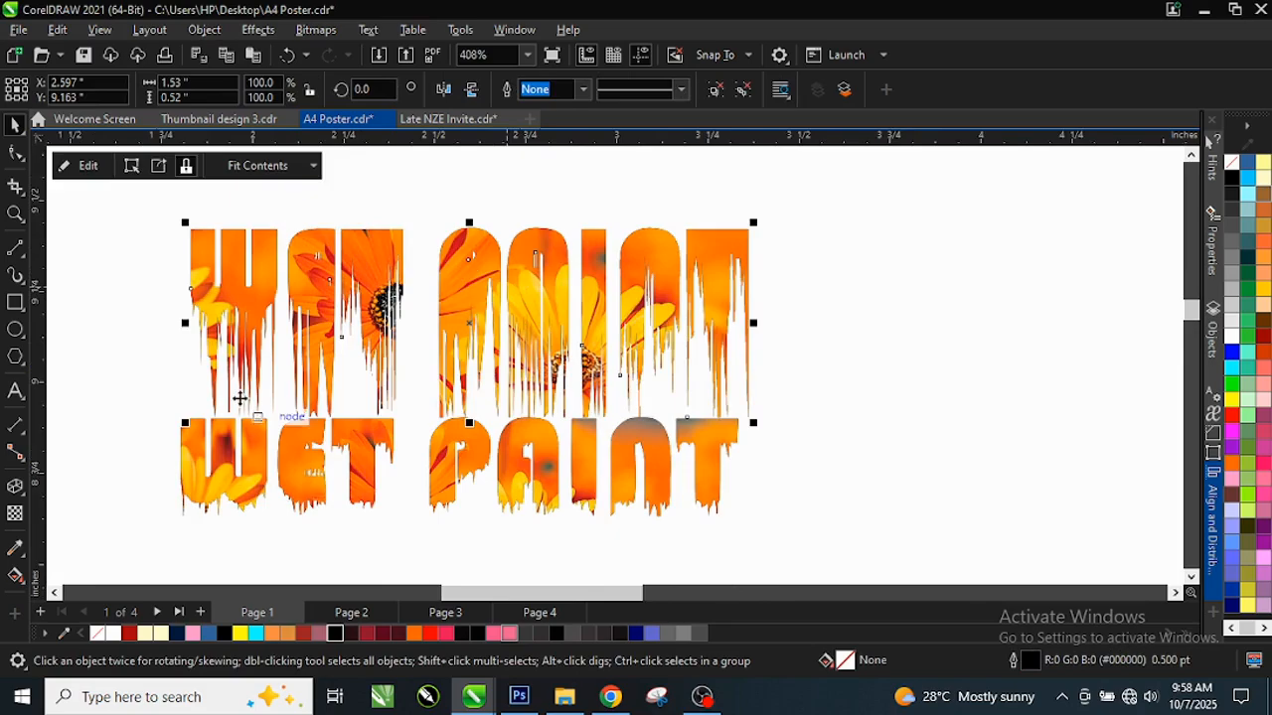
scroll(337, 517, "up", 2)
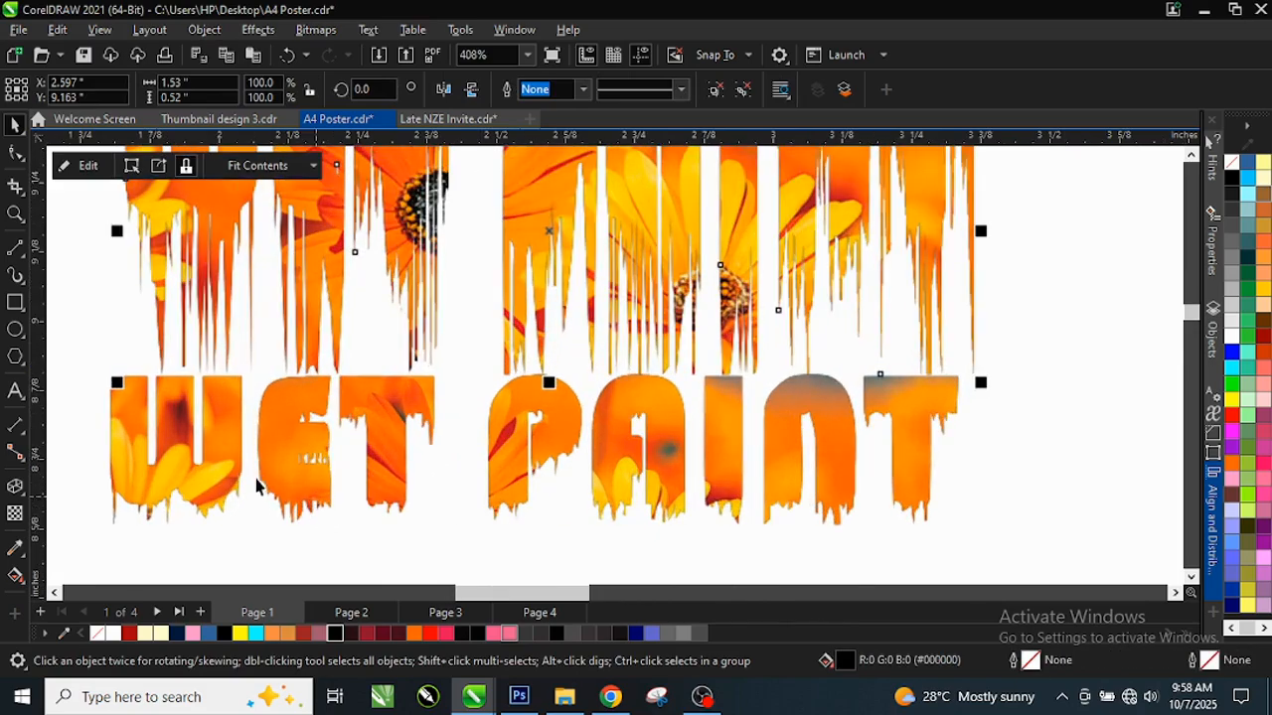
scroll(307, 484, "up", 2)
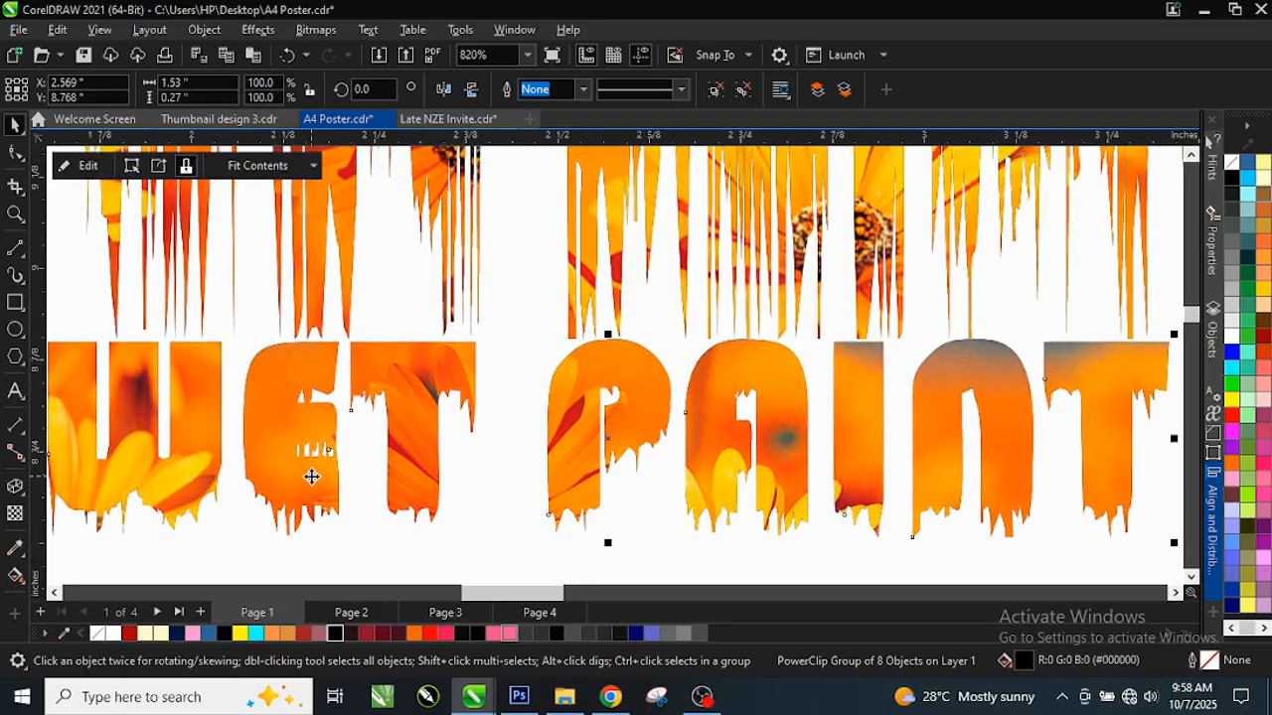
scroll(310, 477, "down", 3)
scroll(410, 338, "up", 1)
scroll(422, 298, "down", 4)
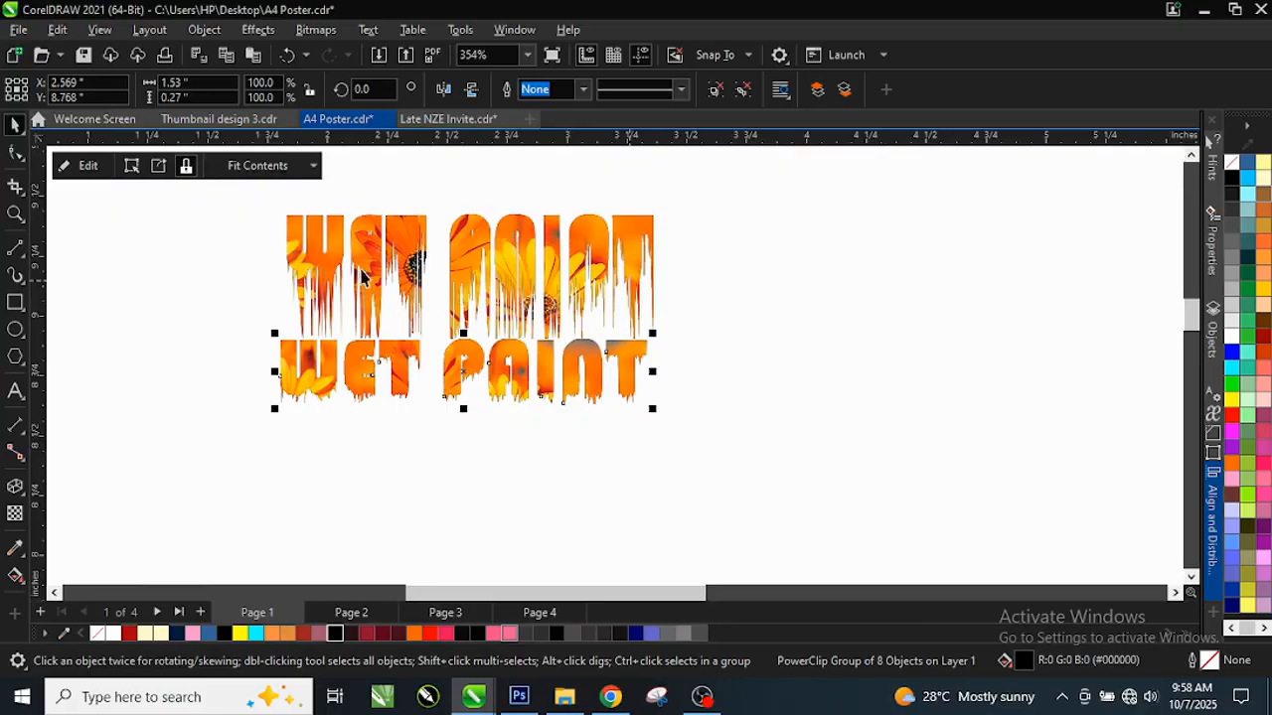
left_click(727, 278)
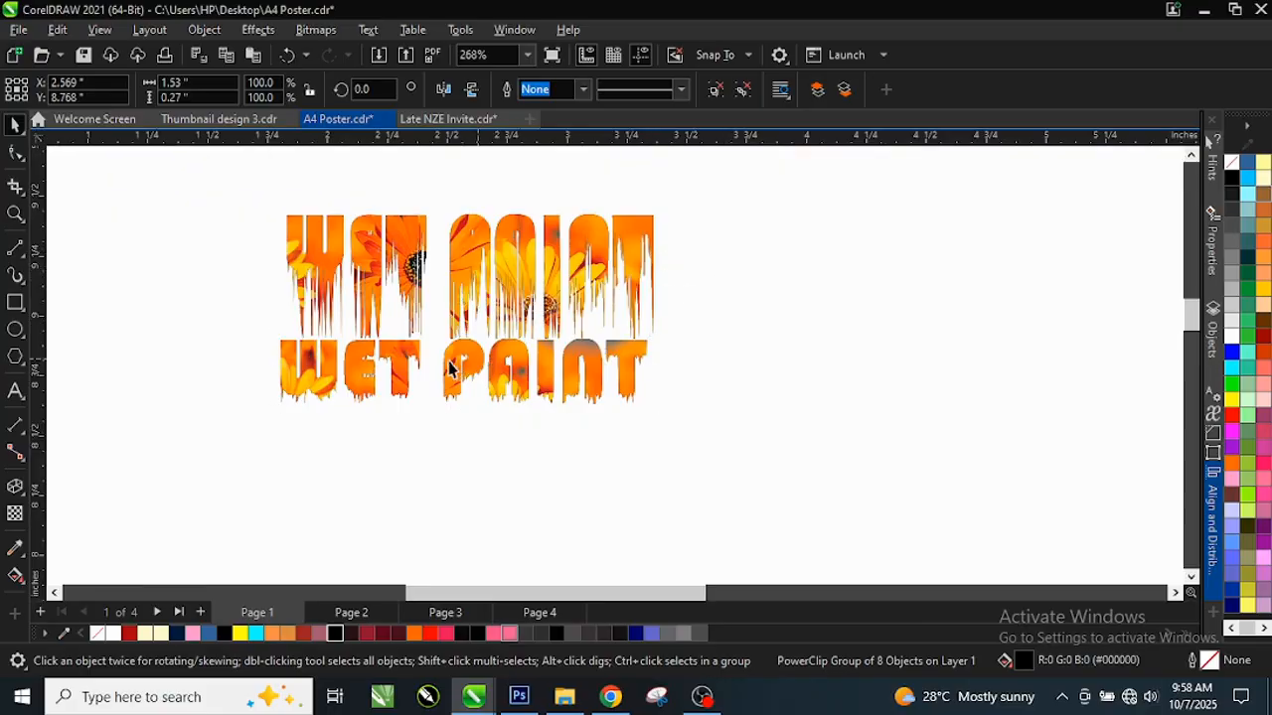
scroll(457, 363, "down", 1)
scroll(450, 312, "down", 1)
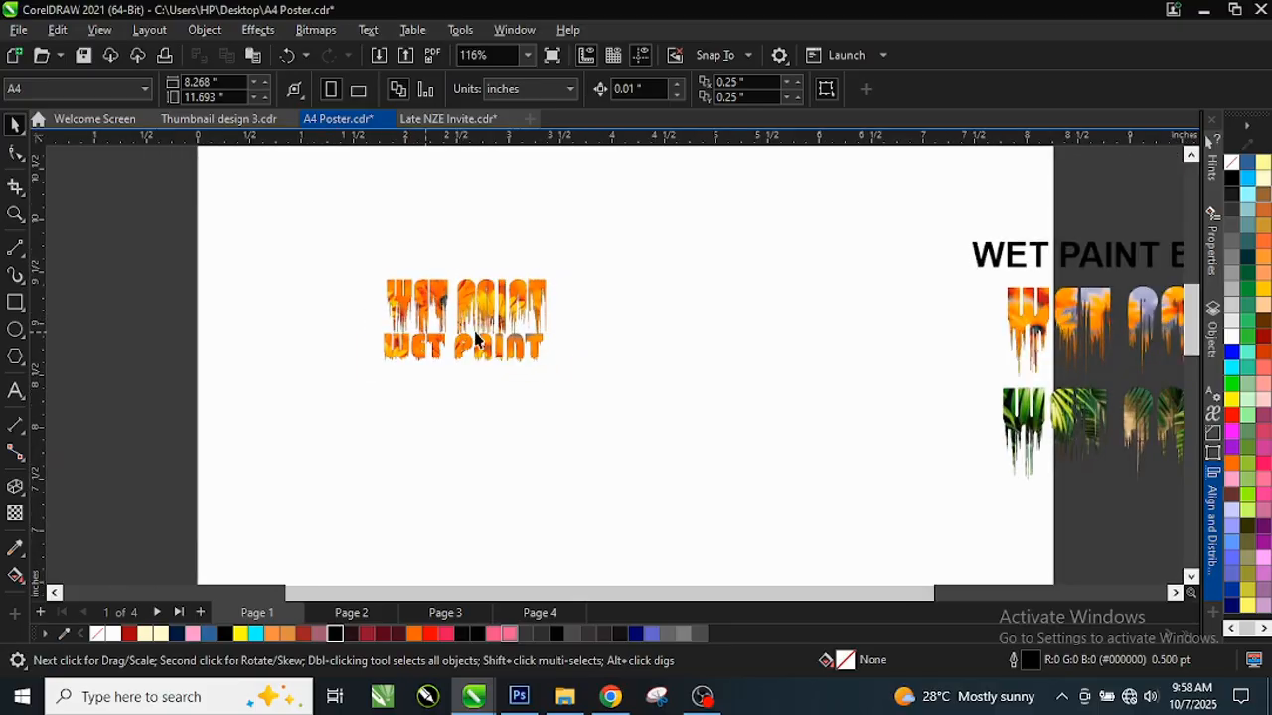